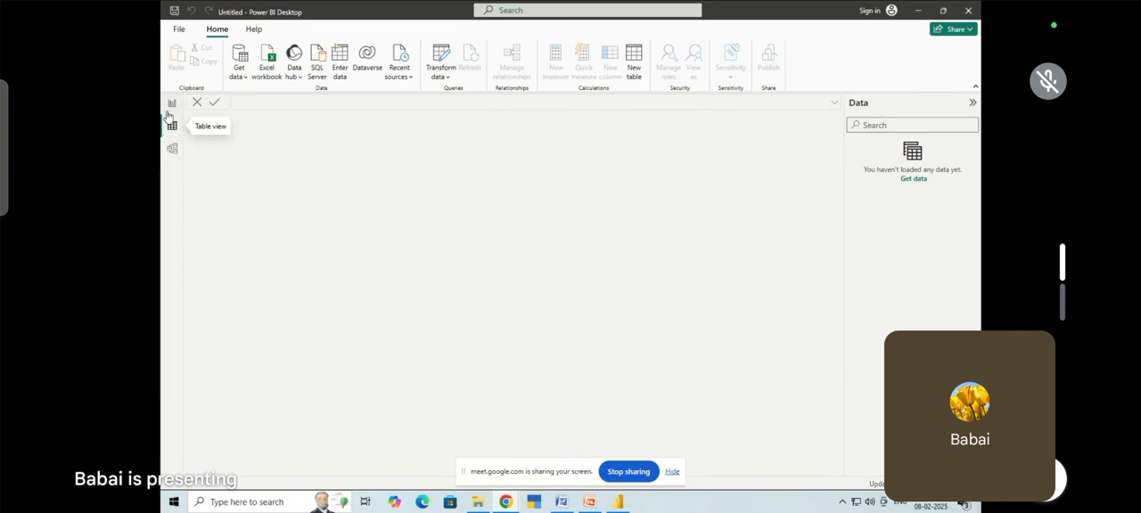
click(169, 130)
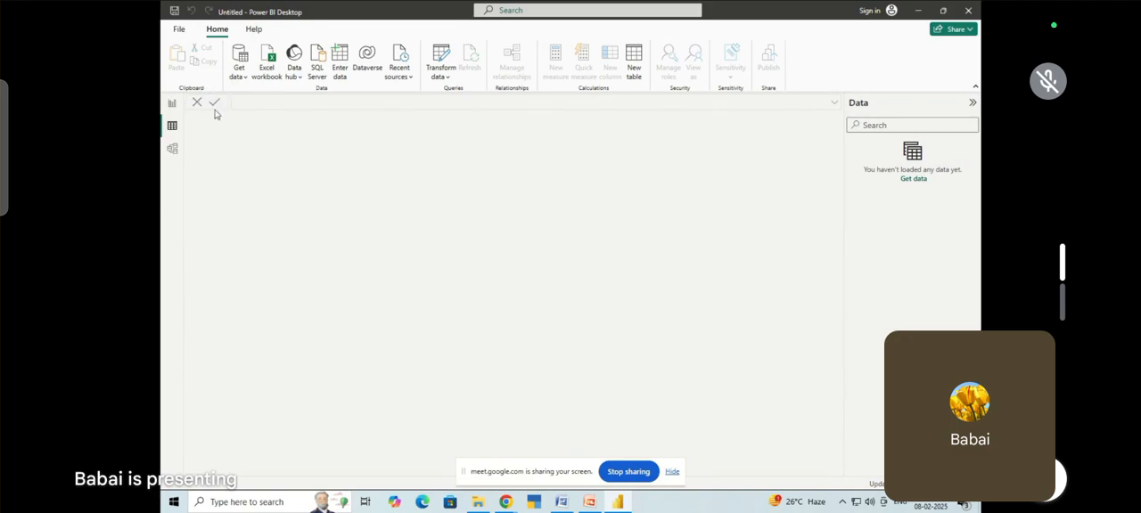
click(173, 103)
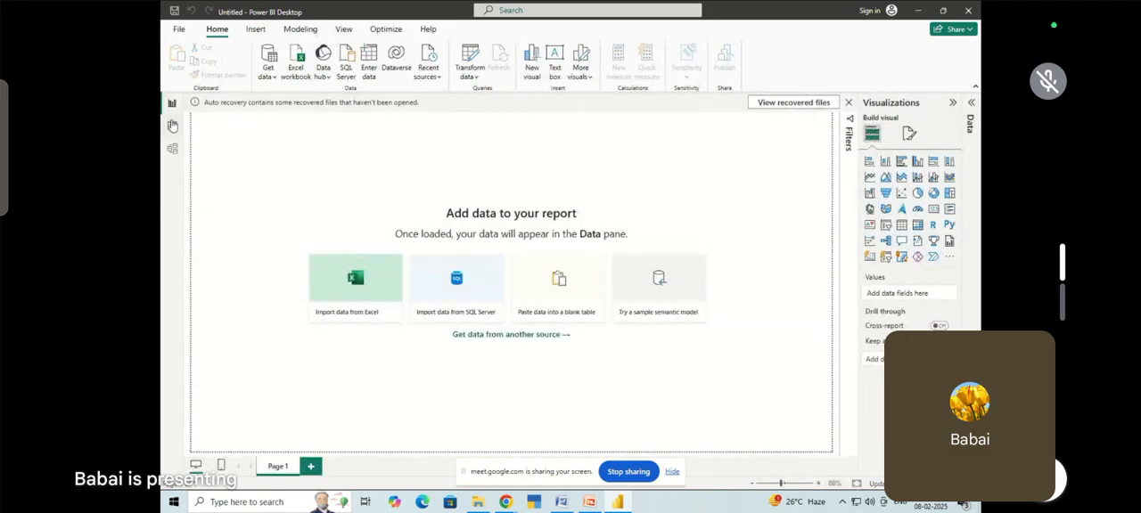
click(172, 129)
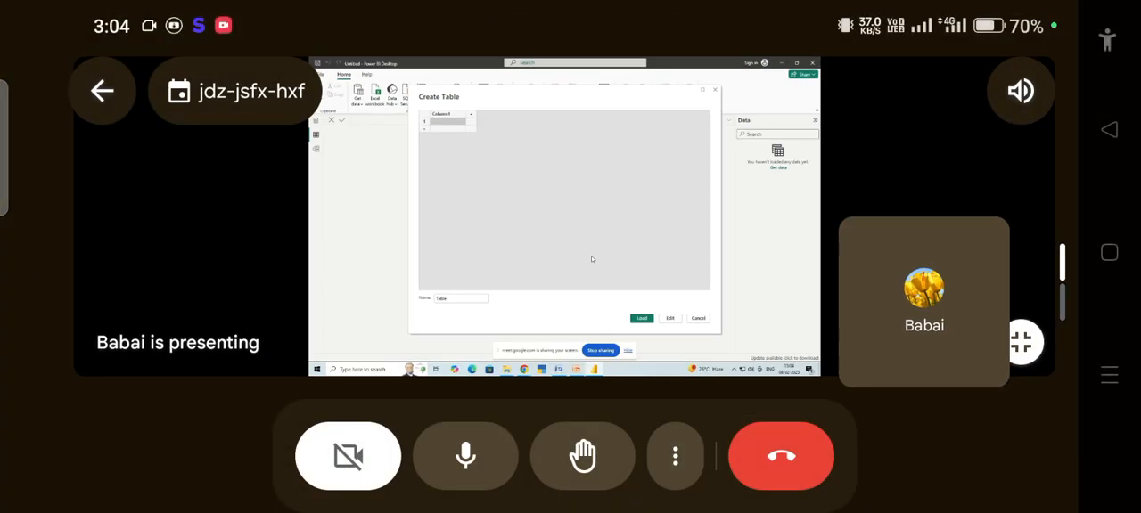
click(558, 229)
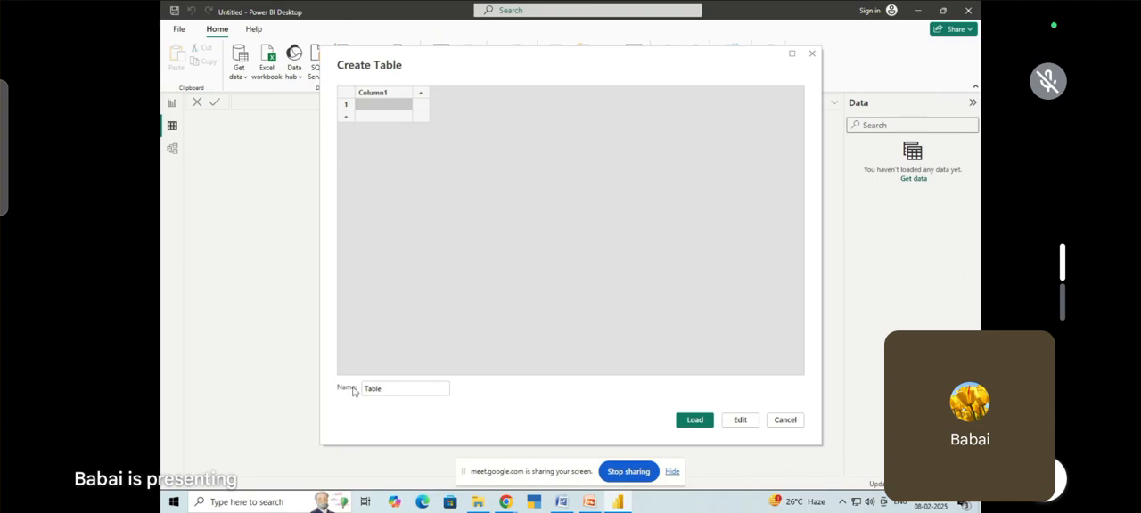
double_click(410, 387)
text(T)
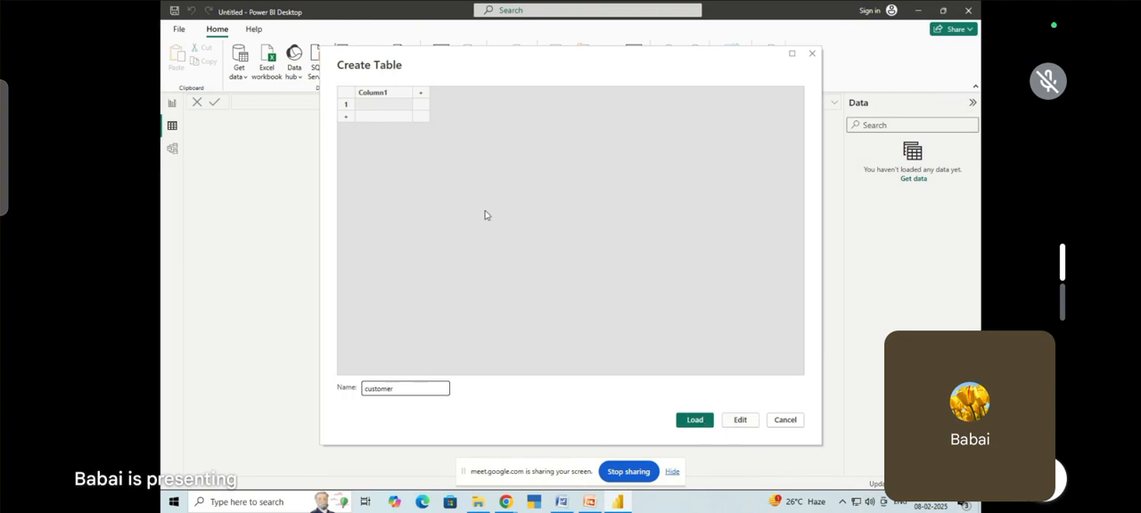
click(386, 109)
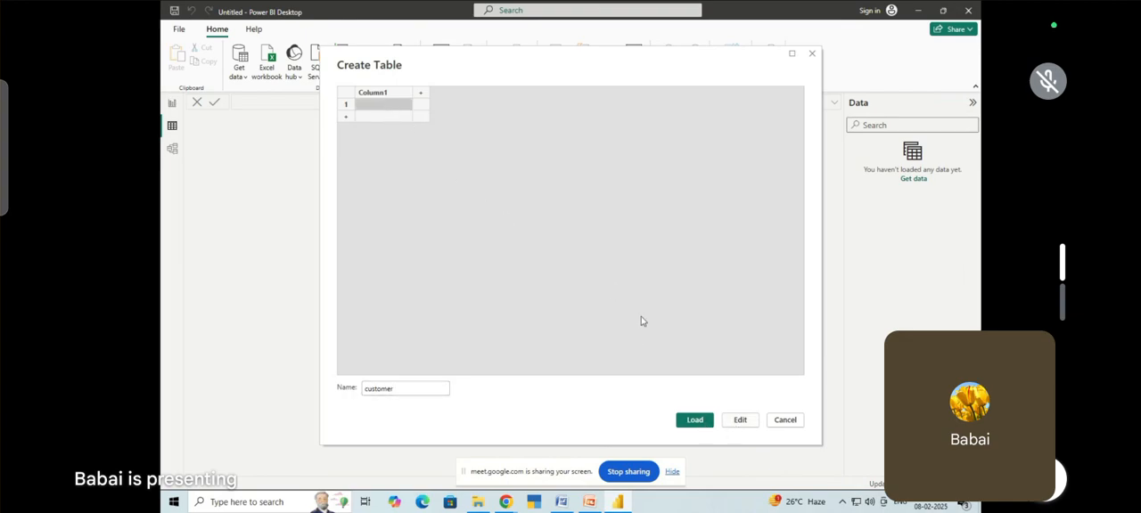
click(380, 93)
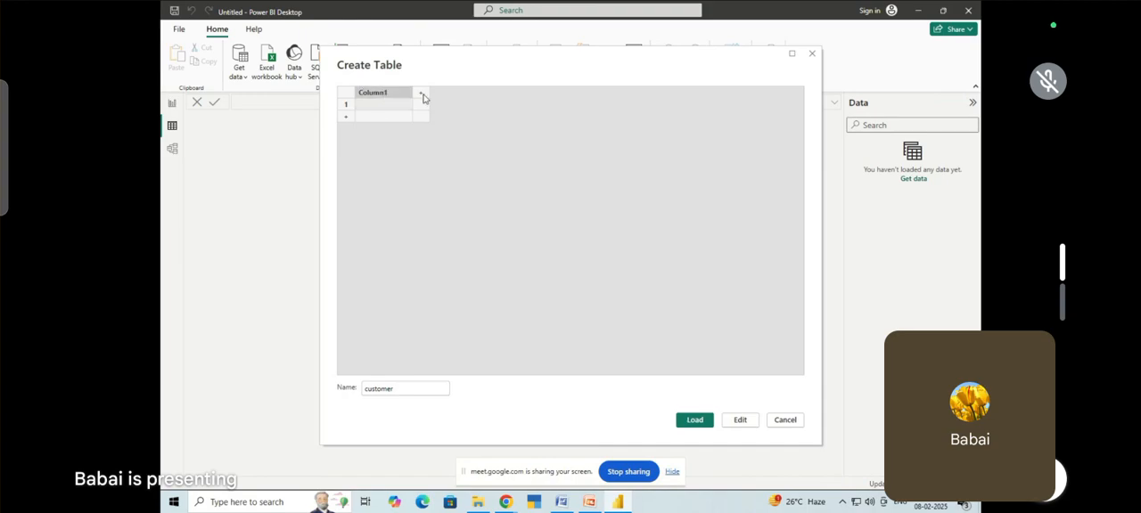
click(420, 94)
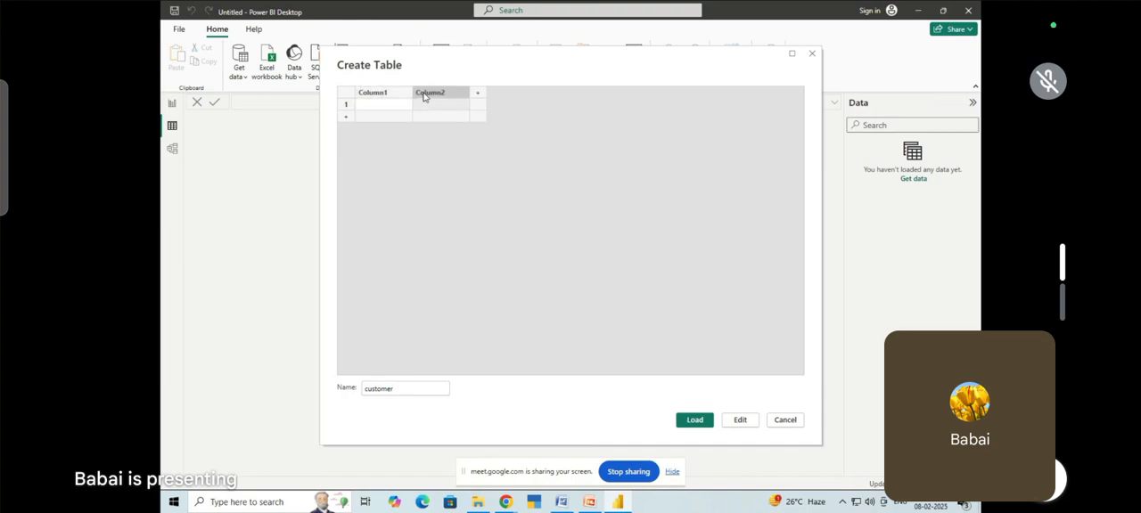
click(478, 97)
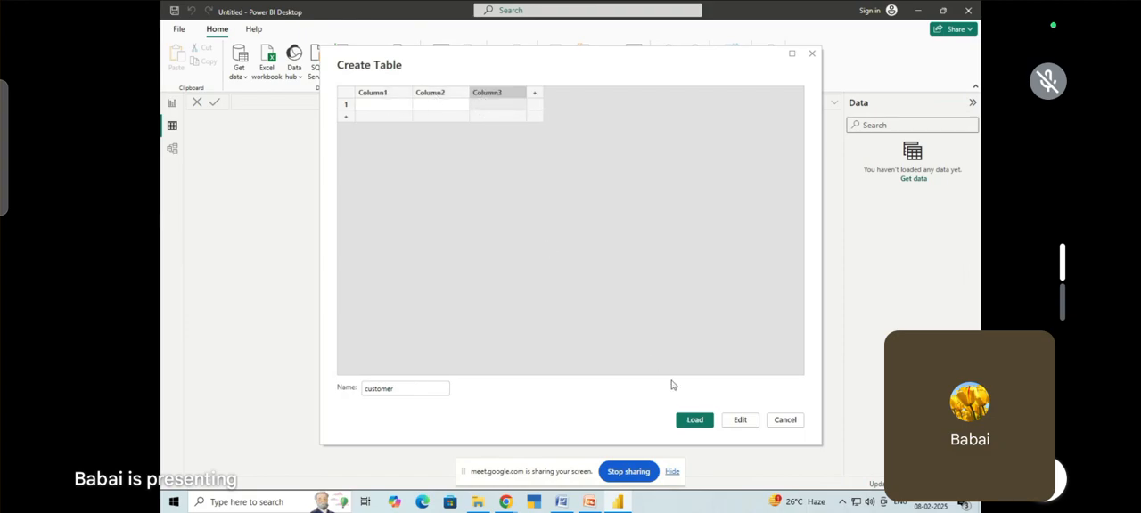
click(738, 421)
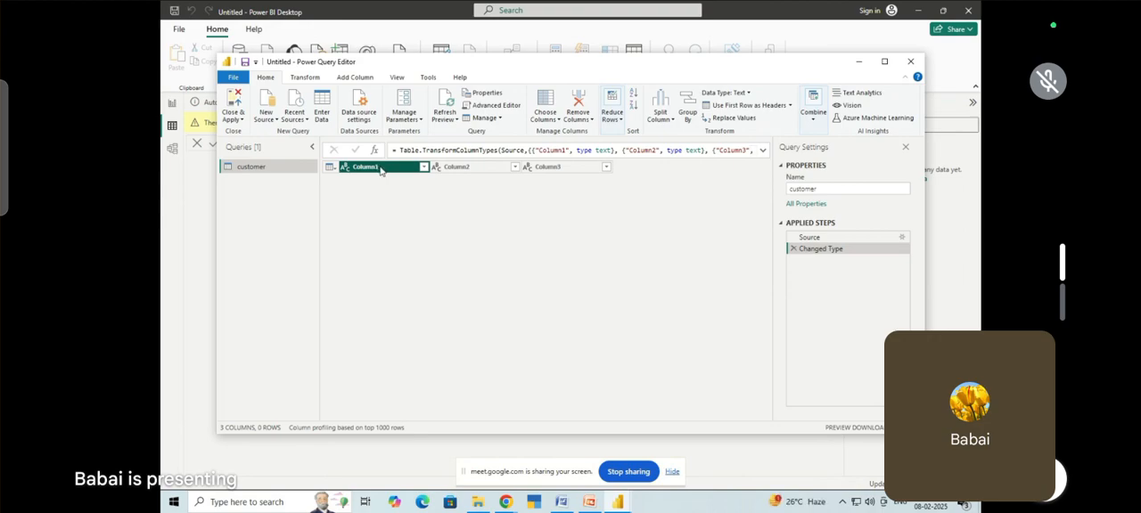
click(910, 61)
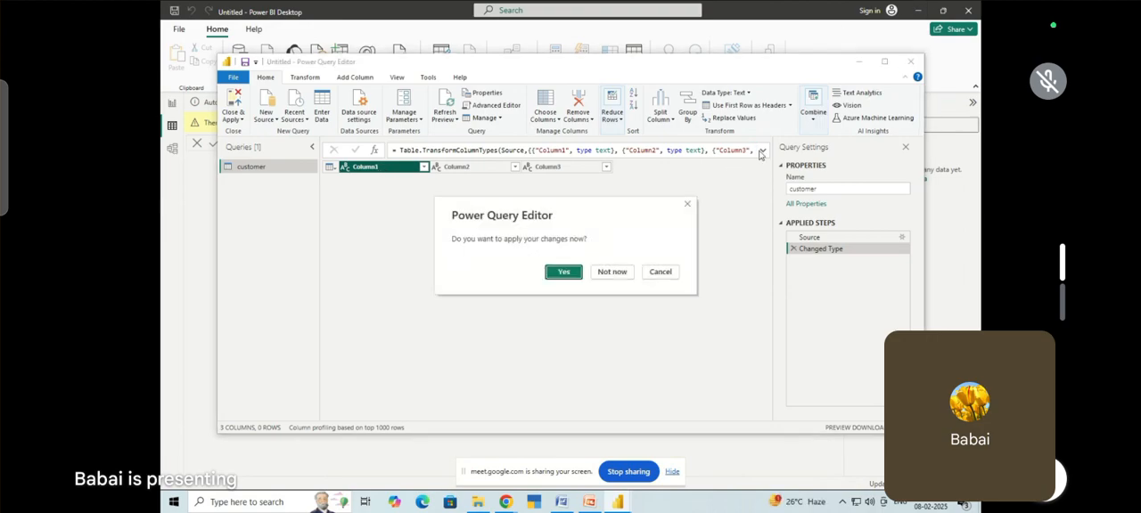
click(612, 271)
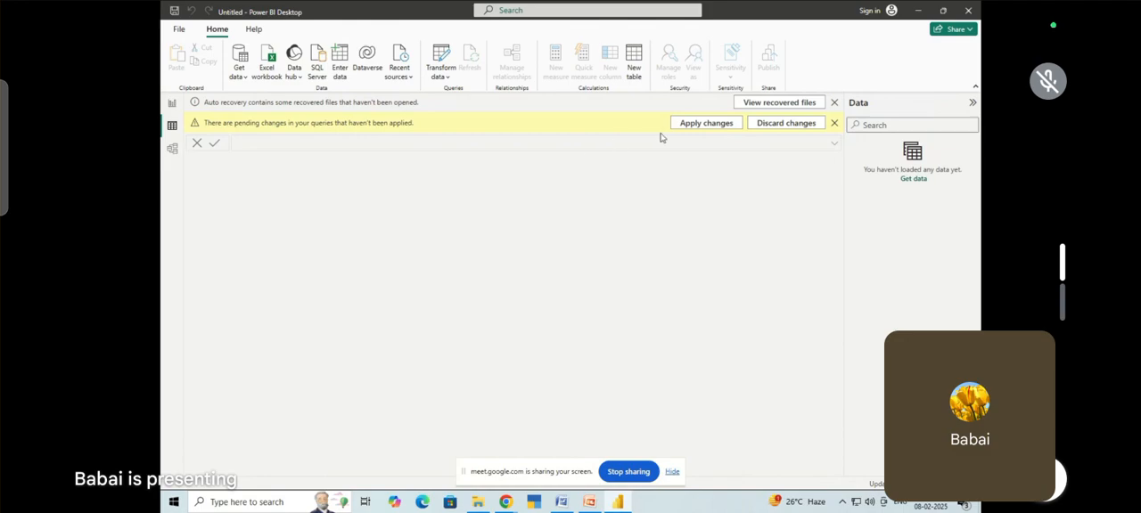
click(765, 126)
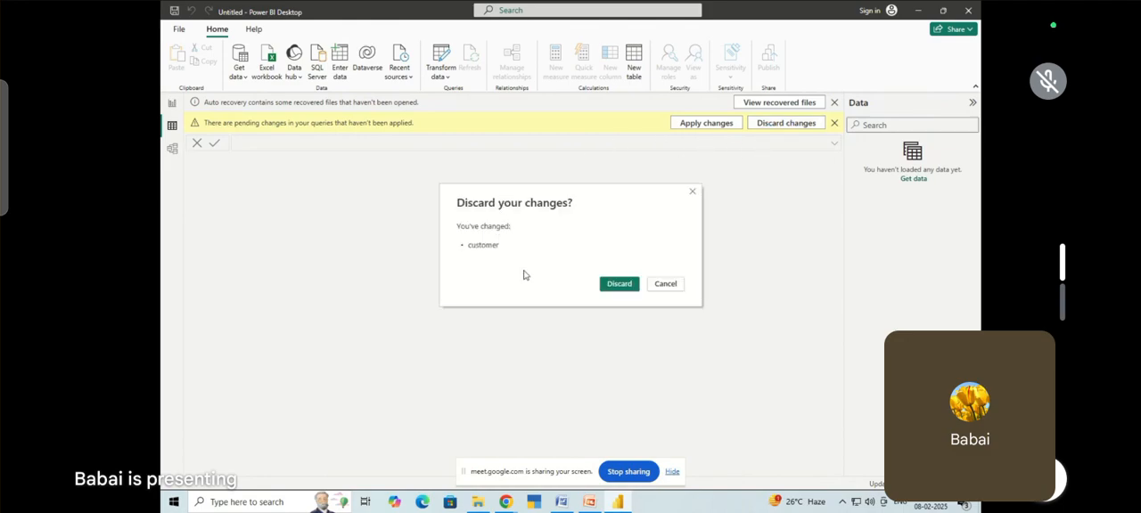
click(614, 286)
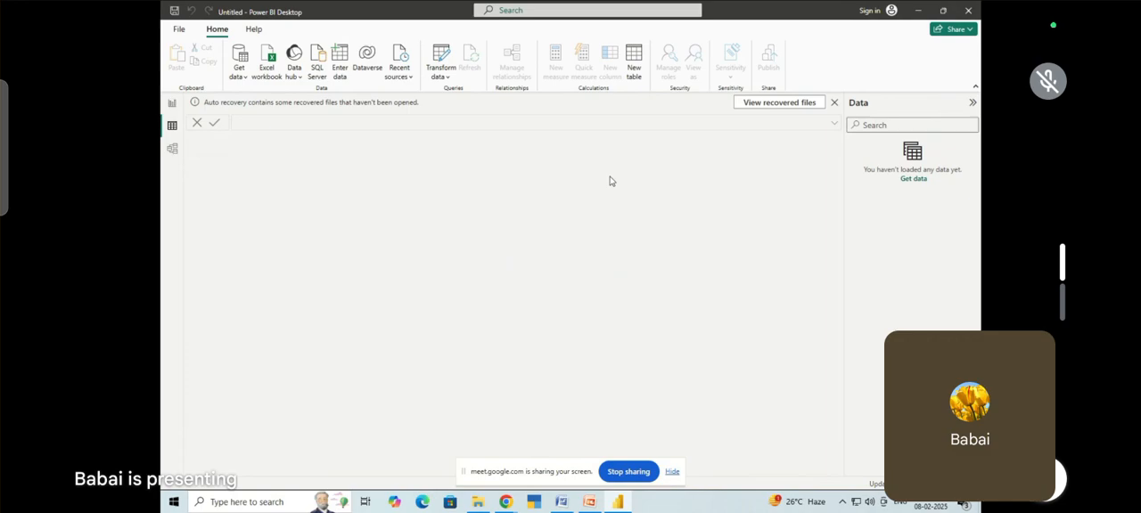
Dismiss the auto-recovery notice about unopened recovered files and return to Table view
click(834, 102)
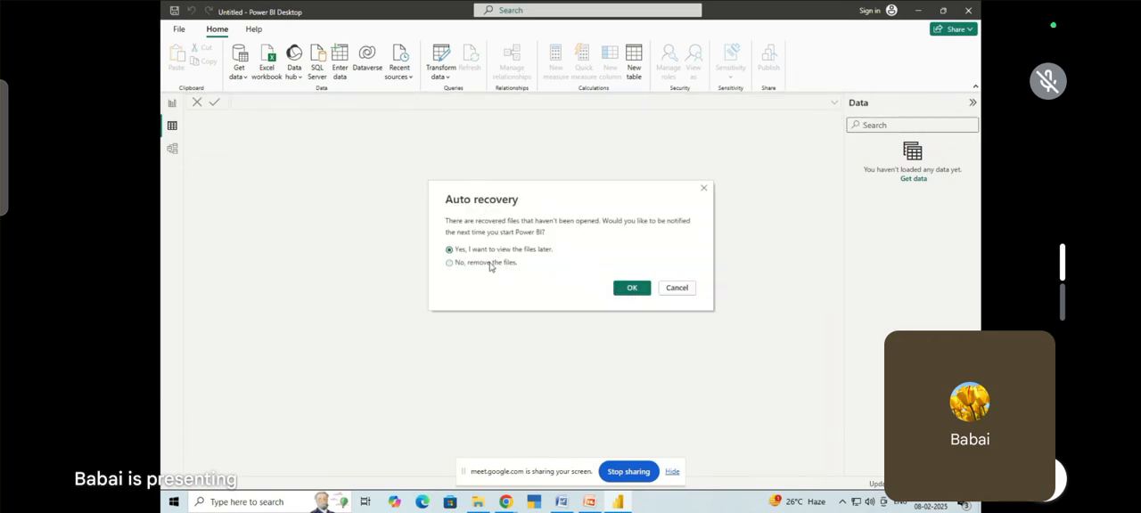
click(628, 290)
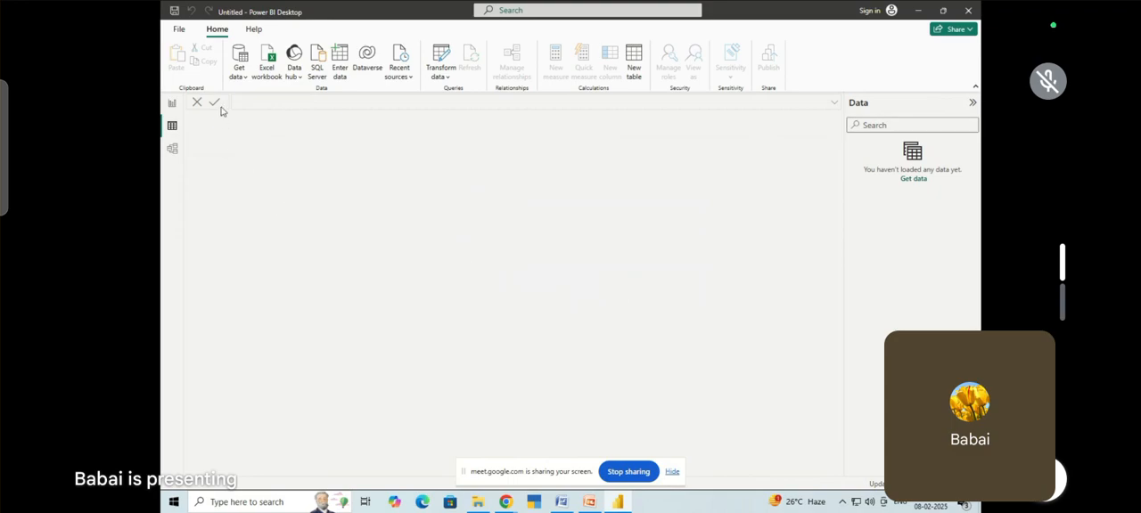
click(172, 103)
click(172, 125)
Start a manually entered table named customer and title its first column Name
click(339, 64)
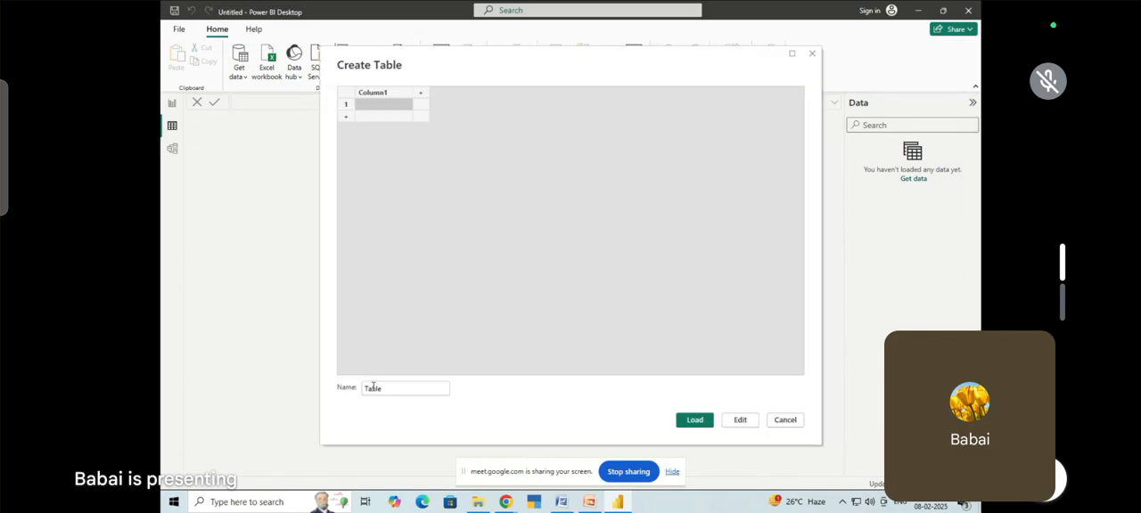
click(391, 389)
key(BackSpace)
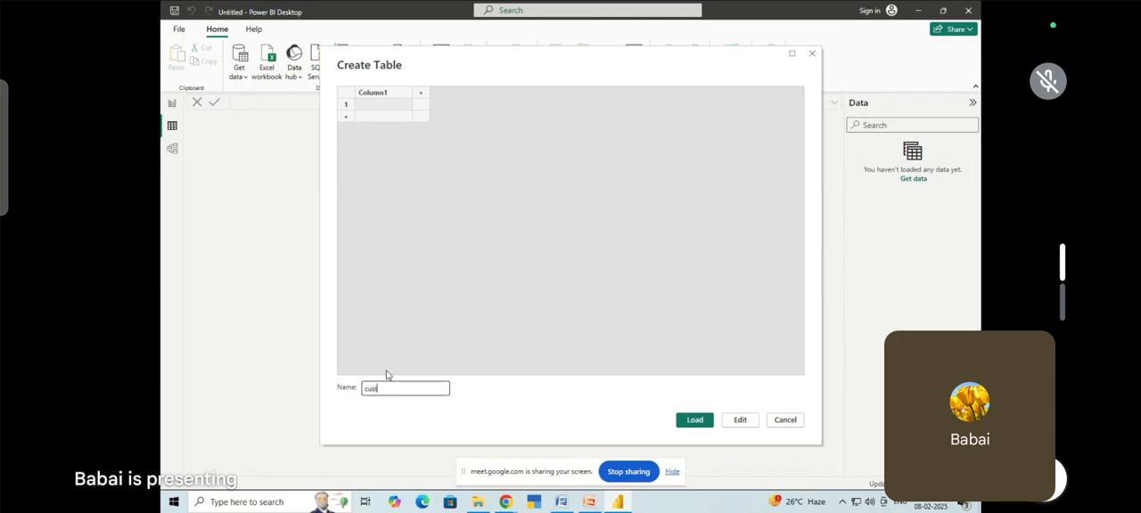
click(386, 93)
text(Name)
Enter the first customer's name, then add an OrderId column and fill in that row's order ID
click(378, 107)
text(Rahul)
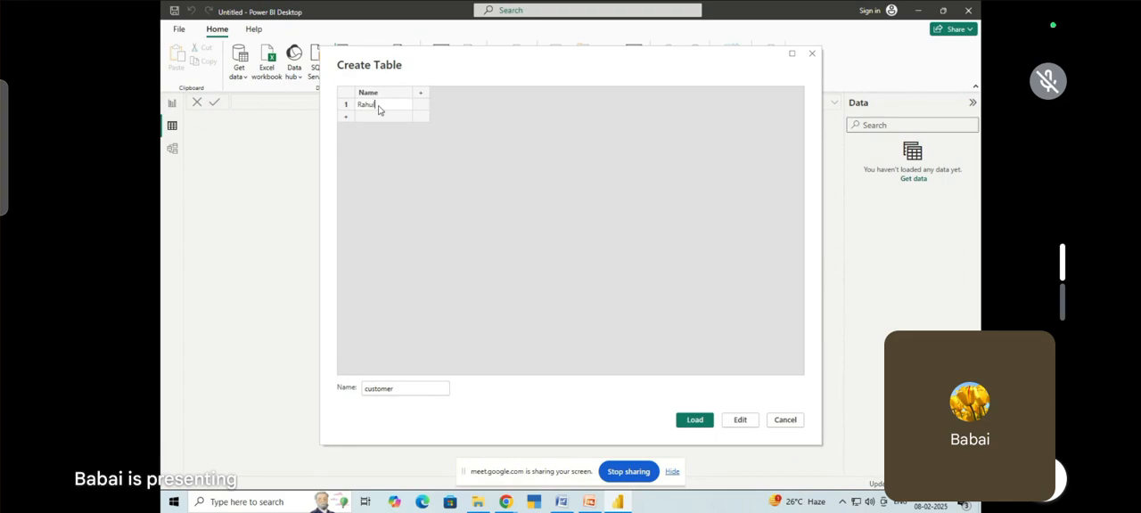
click(419, 94)
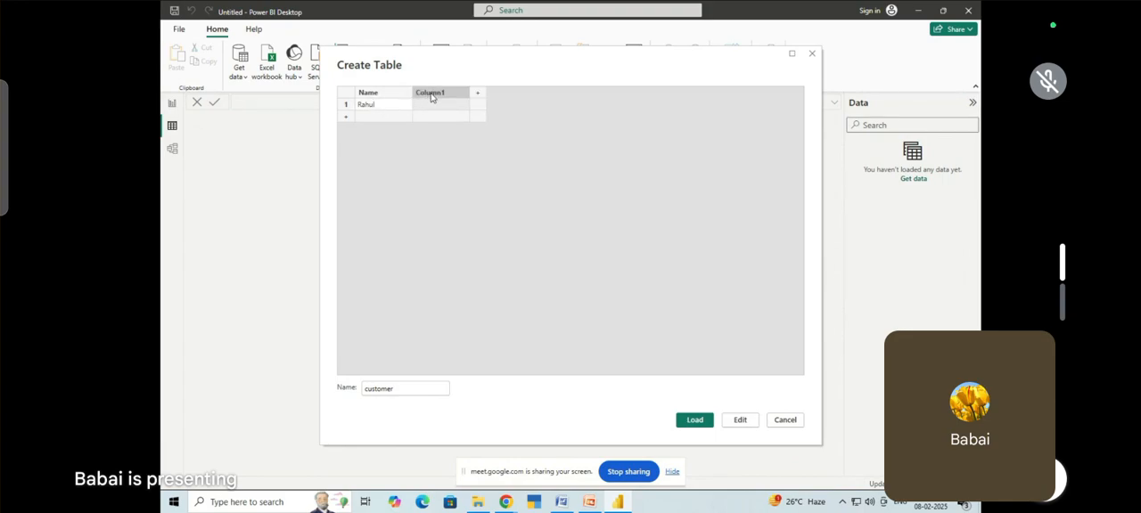
text(C)
click(459, 107)
text(1)
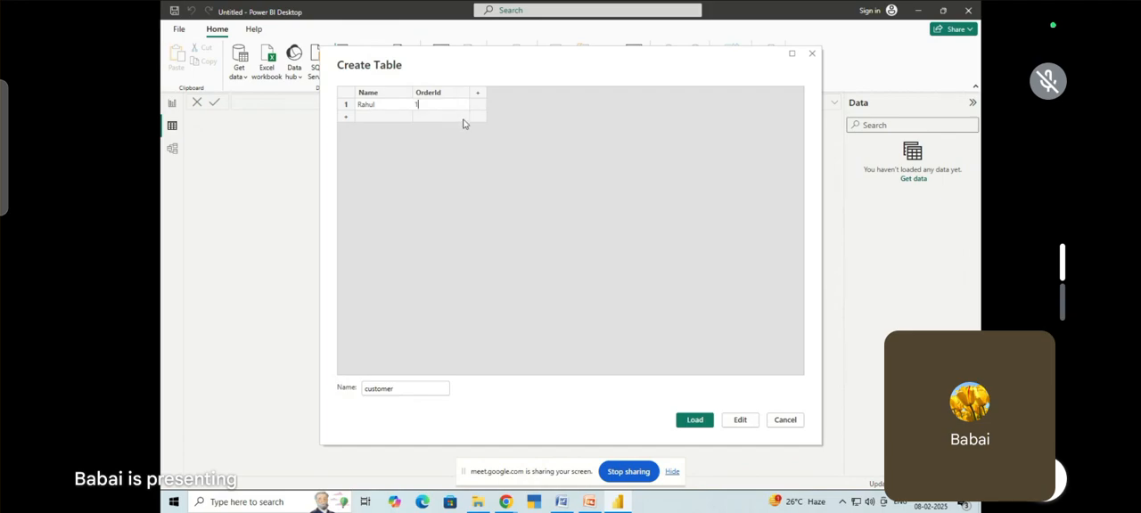
Add two more rows to the customer table, each with a customer's name and the next sequential order ID
click(458, 120)
click(381, 117)
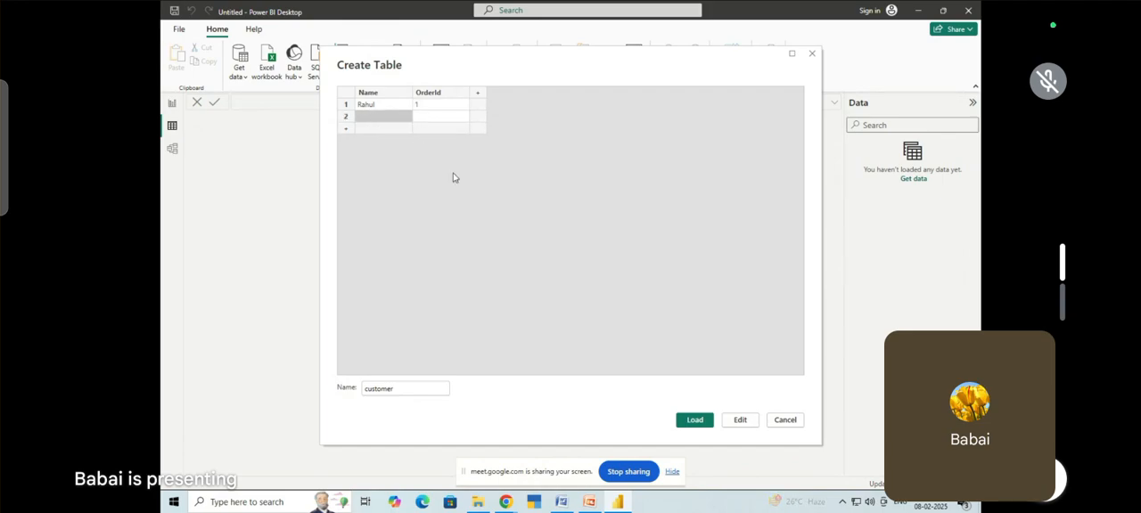
text(Ajay)
key(Tab)
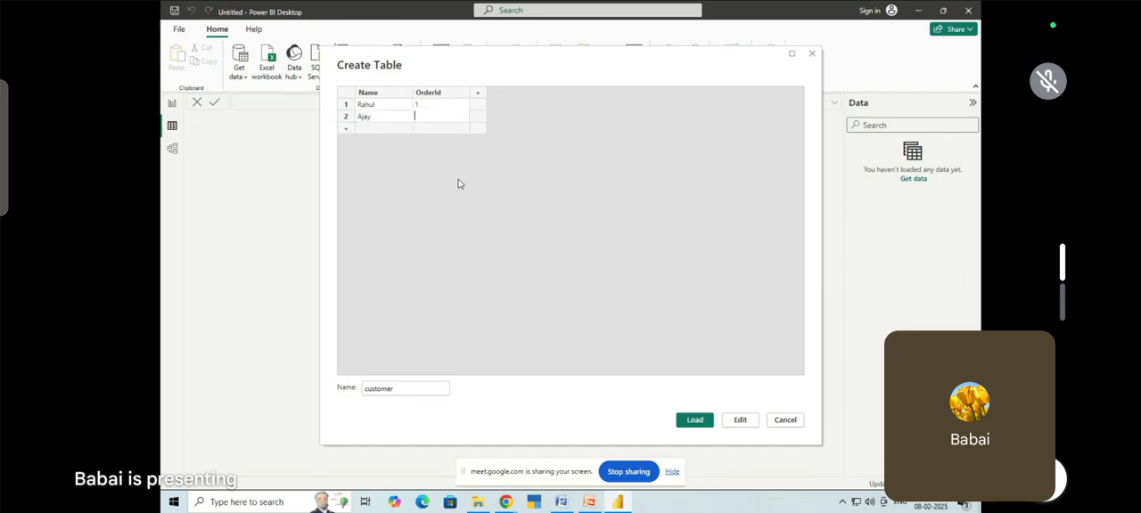
text(2)
click(395, 132)
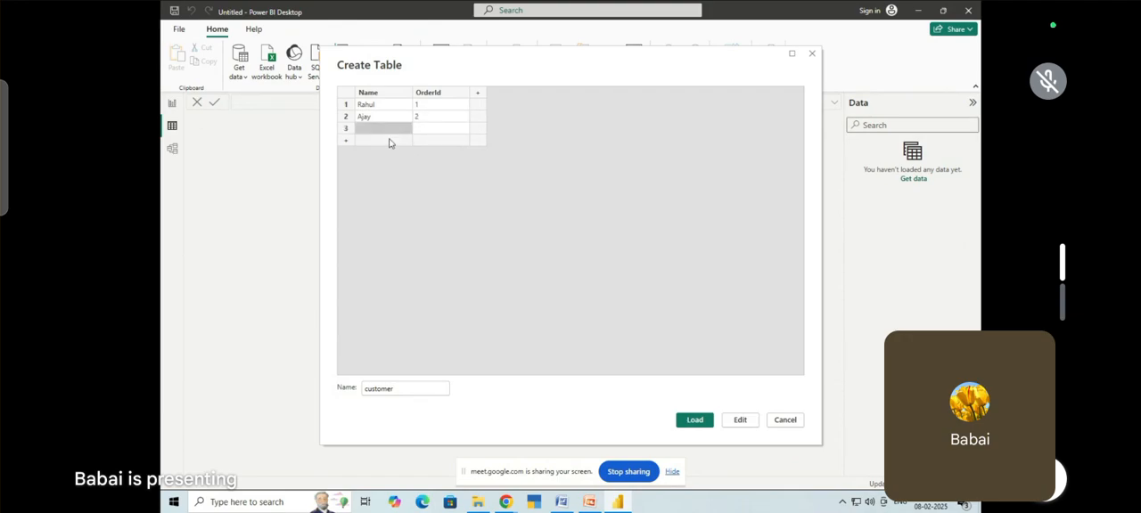
text(Bimal)
key(Tab)
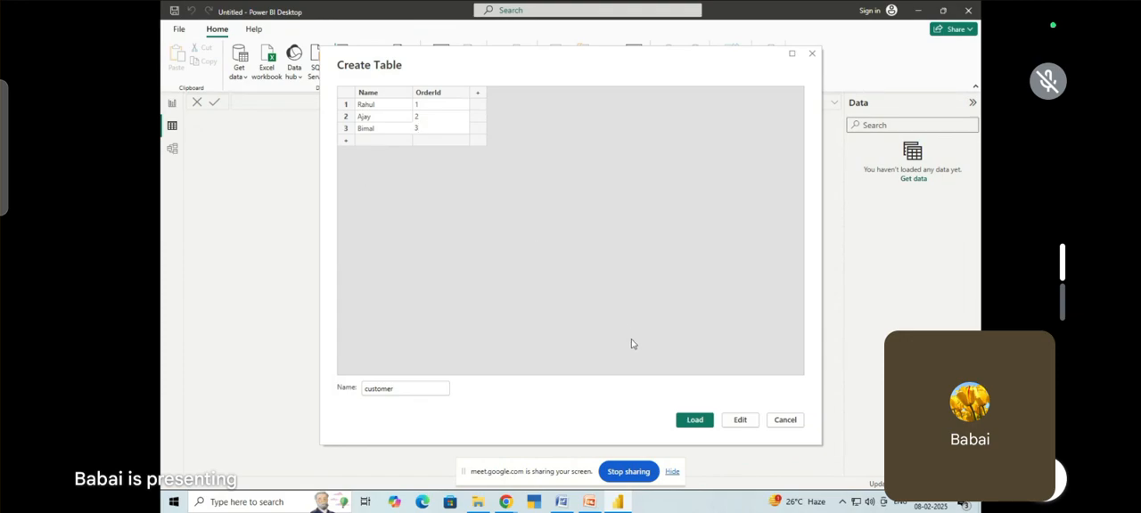
click(654, 297)
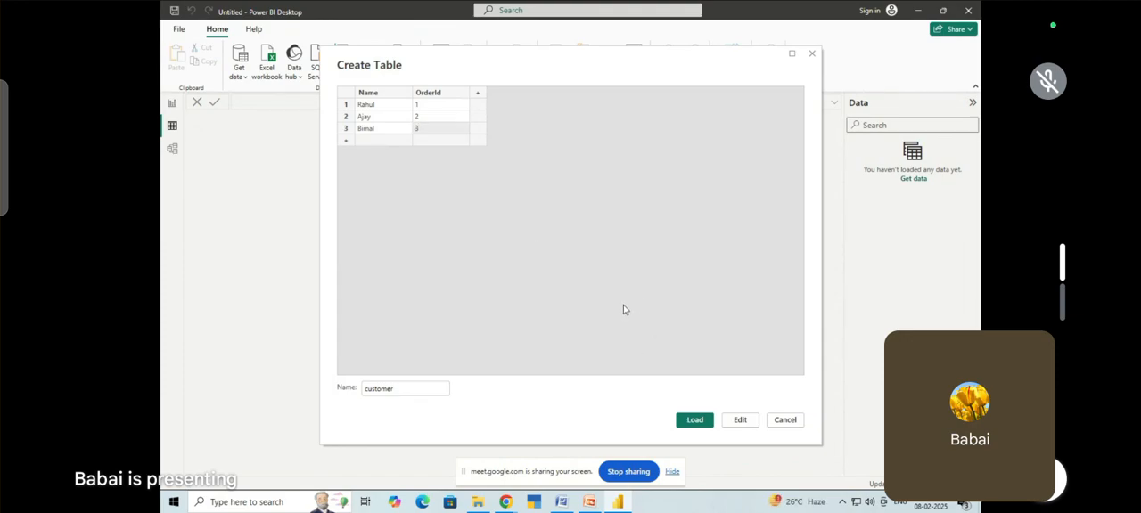
Load the customer table into the model and expand it to show its fields
click(694, 421)
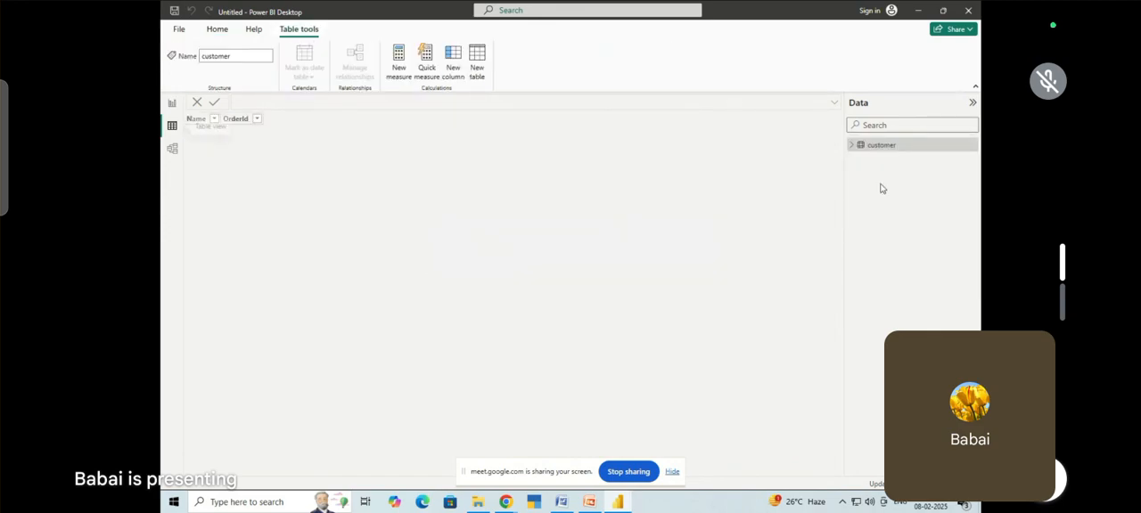
click(851, 145)
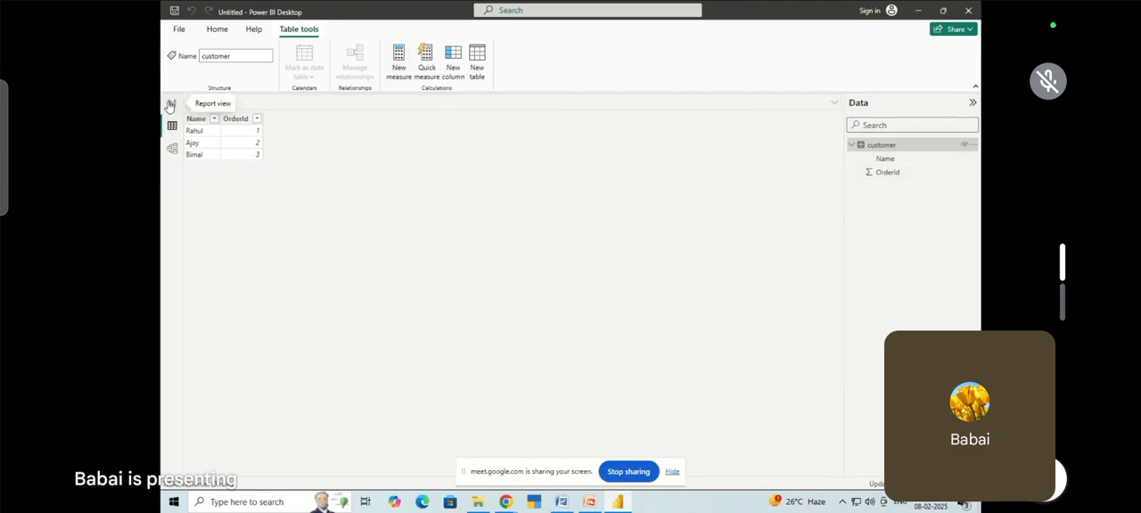
Try to add a new calculated table to the model
click(477, 65)
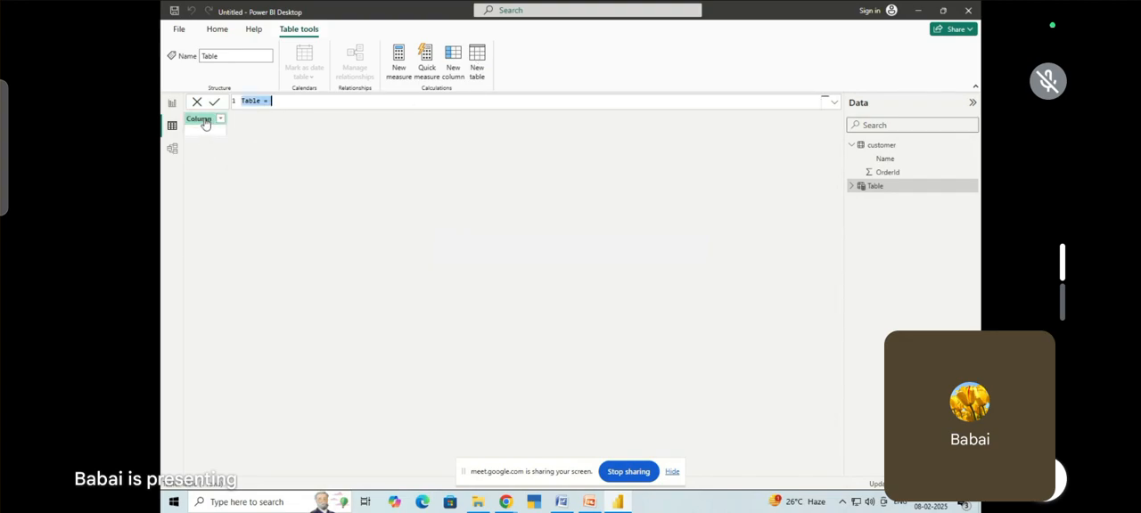
click(204, 123)
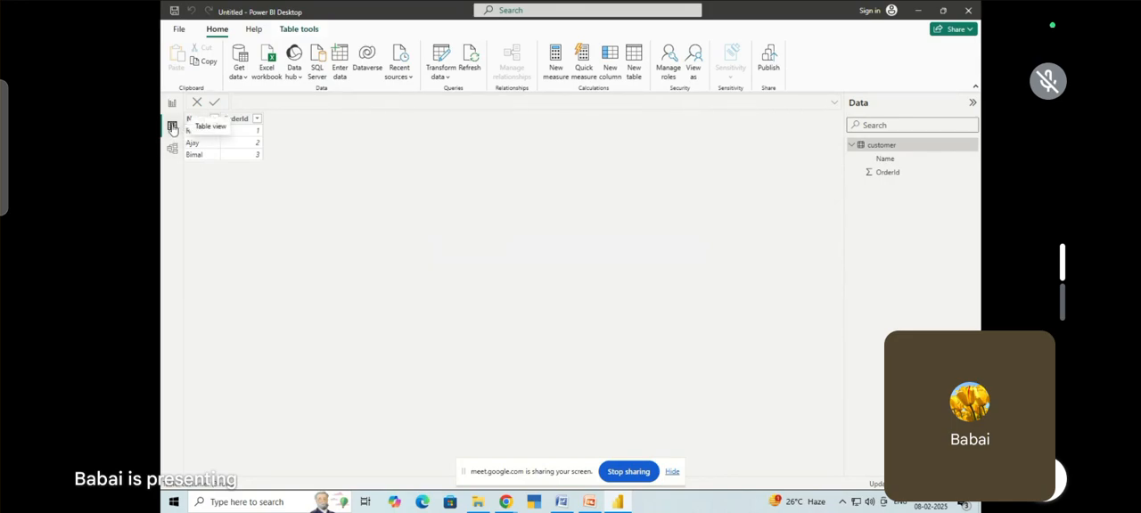
Start a second manually entered table and name it order
click(343, 65)
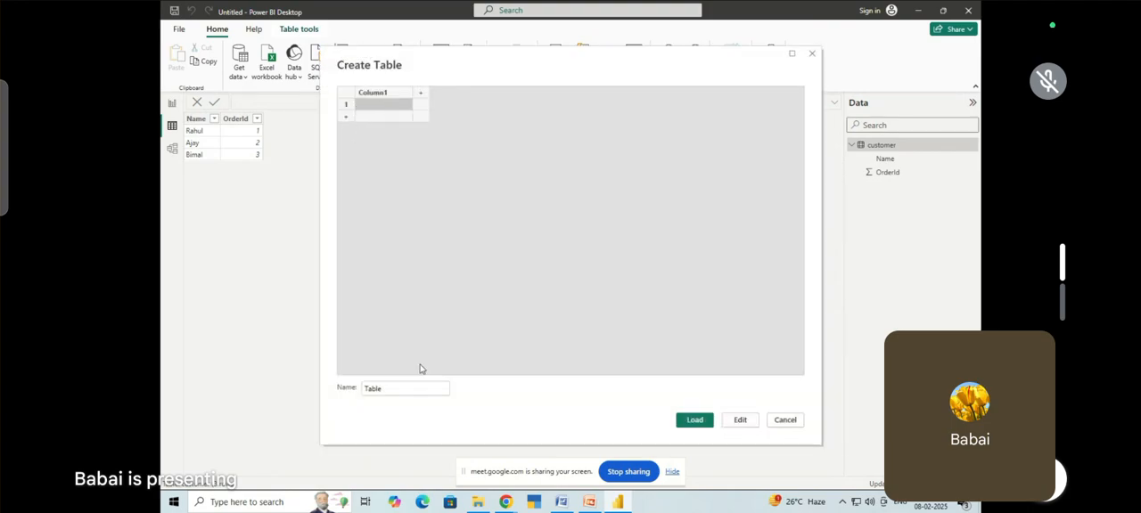
click(392, 385)
key(ctrl+a)
key(BackSpace)
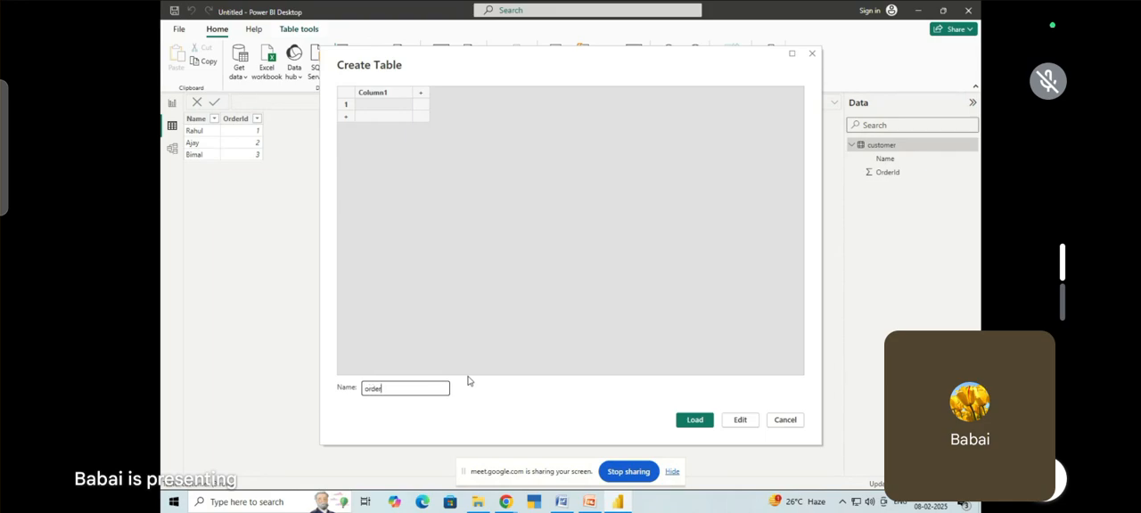
Title the order table's first column OrderId and add a second column titled Price
click(379, 95)
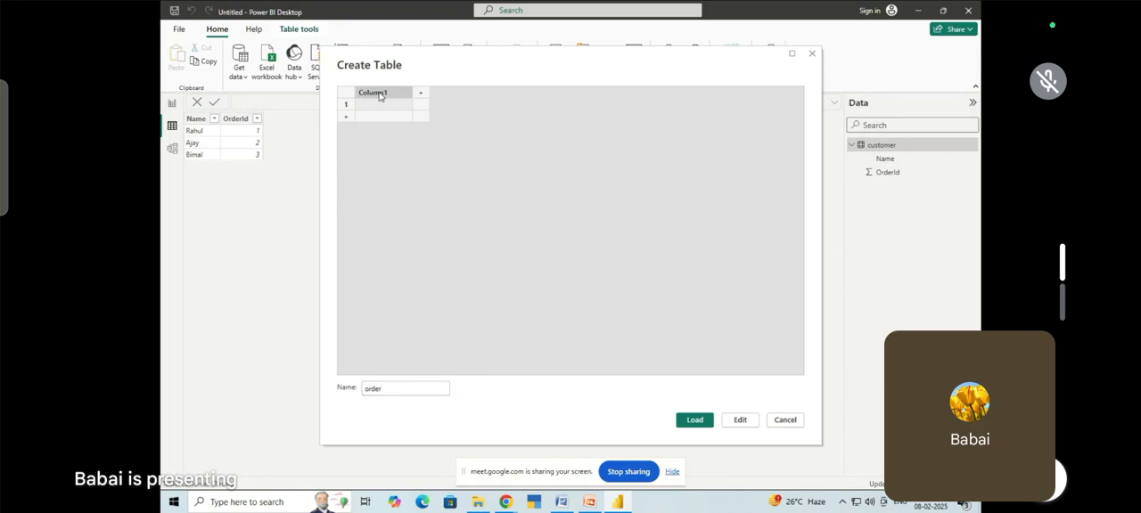
text(OrderId)
click(422, 96)
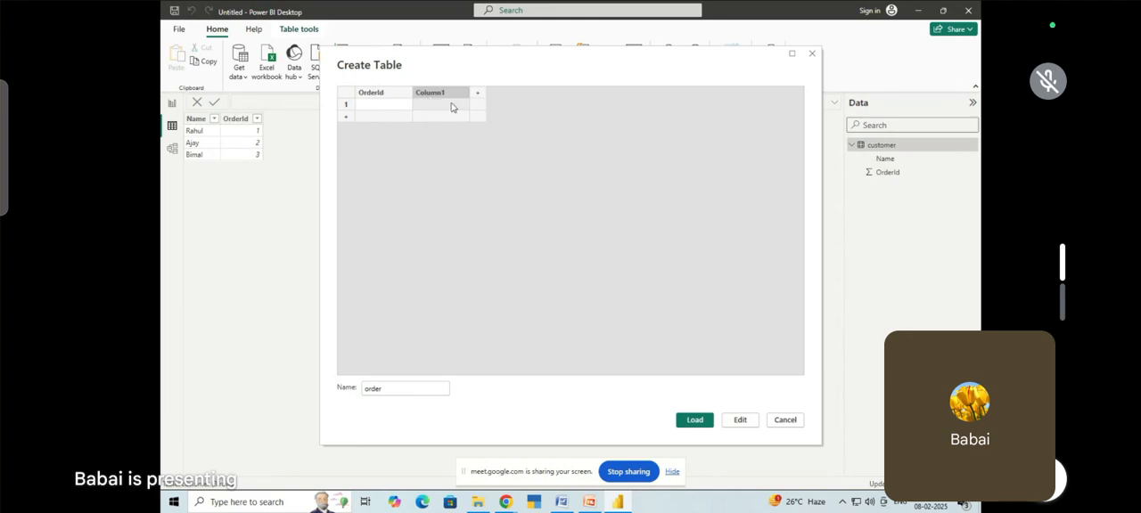
text(Price)
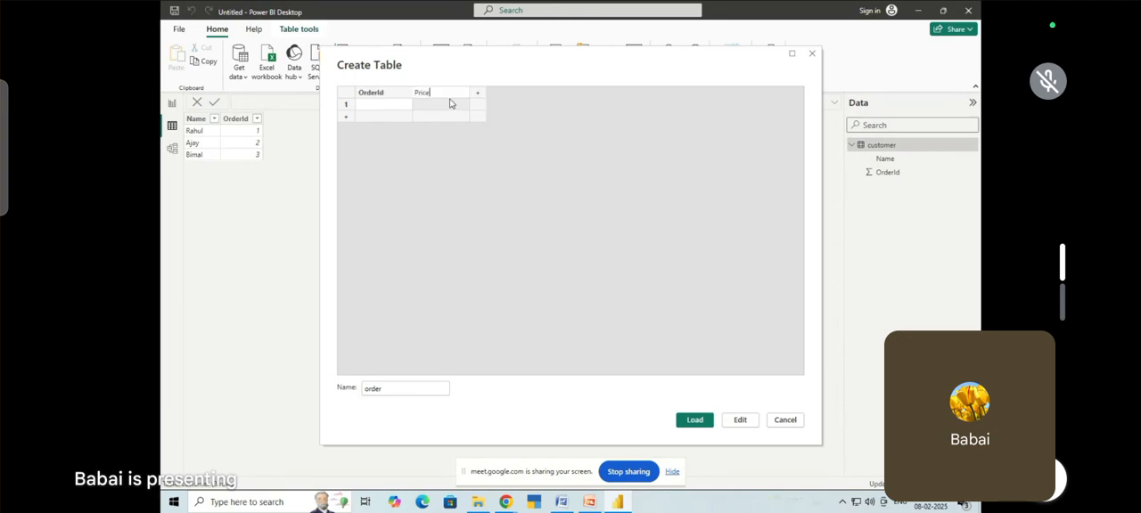
Enter the order table's first two rows: OrderId 1 with Price 200, and OrderId 2 with Price 500
click(389, 107)
text(1)
click(425, 107)
text(200)
click(399, 118)
text(2)
click(431, 118)
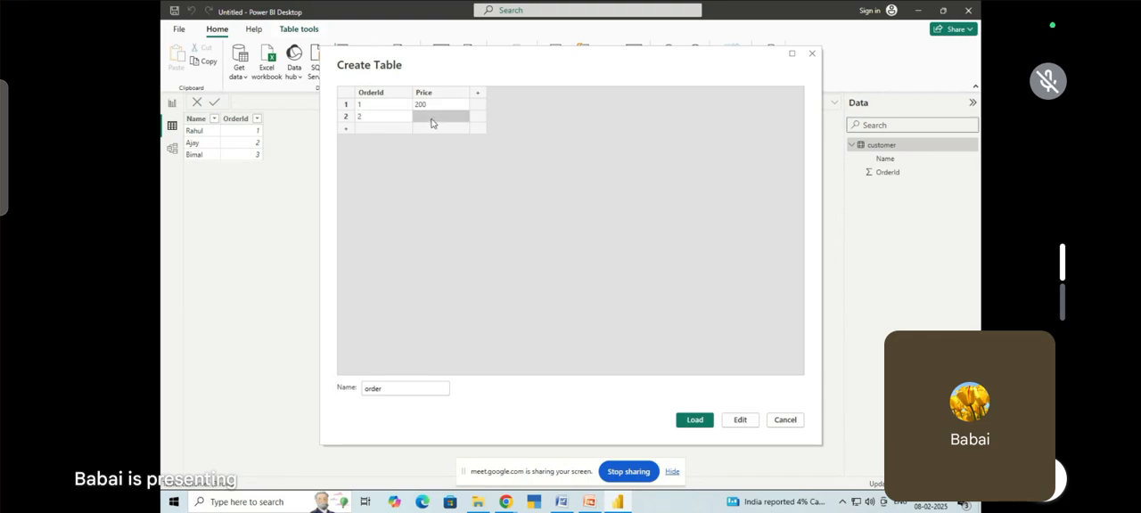
text(500)
Add a third order row with OrderId 3 and Price 700, and load the table into the model
click(381, 121)
click(379, 129)
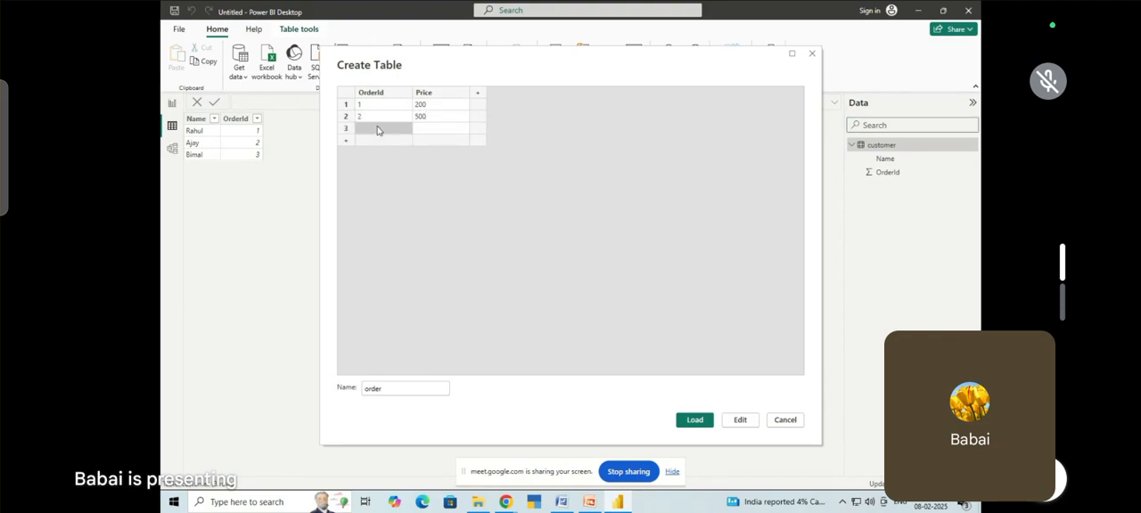
text(3)
click(432, 129)
text(1)
click(700, 423)
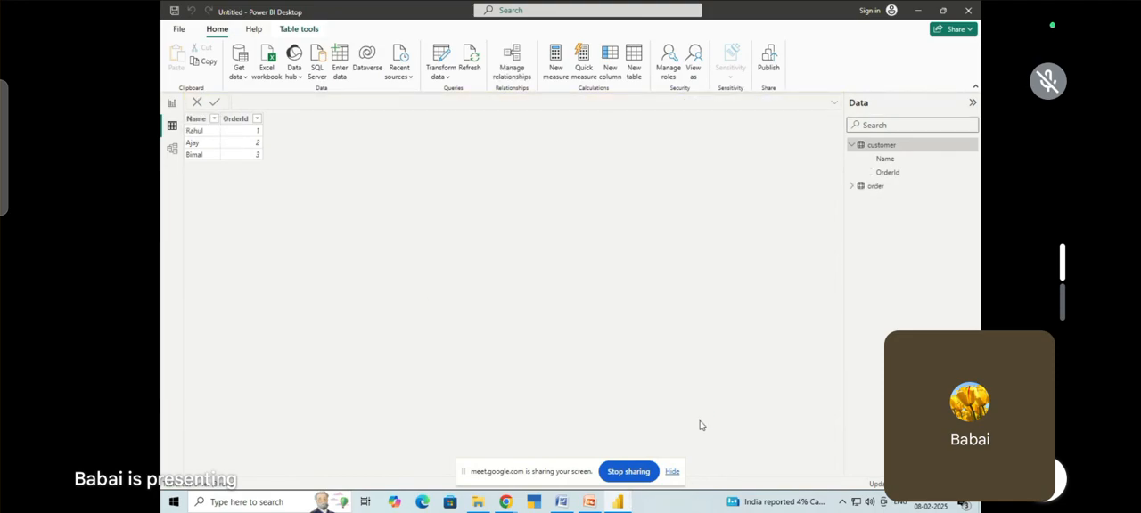
Move the order card away from customer in the model diagram, and replace their relationship with a new one joining the two OrderId columns
click(173, 152)
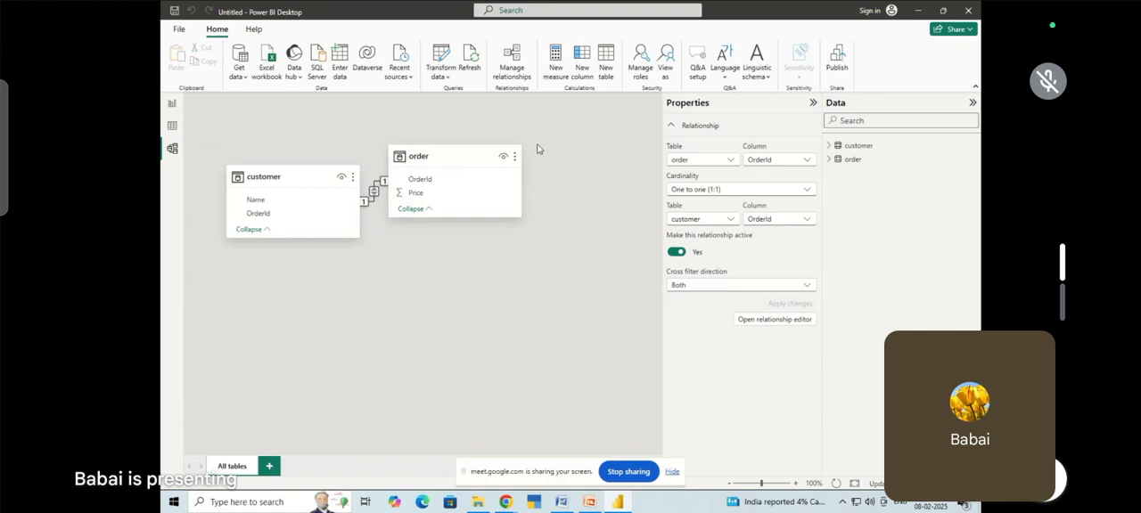
drag(446, 151, 594, 140)
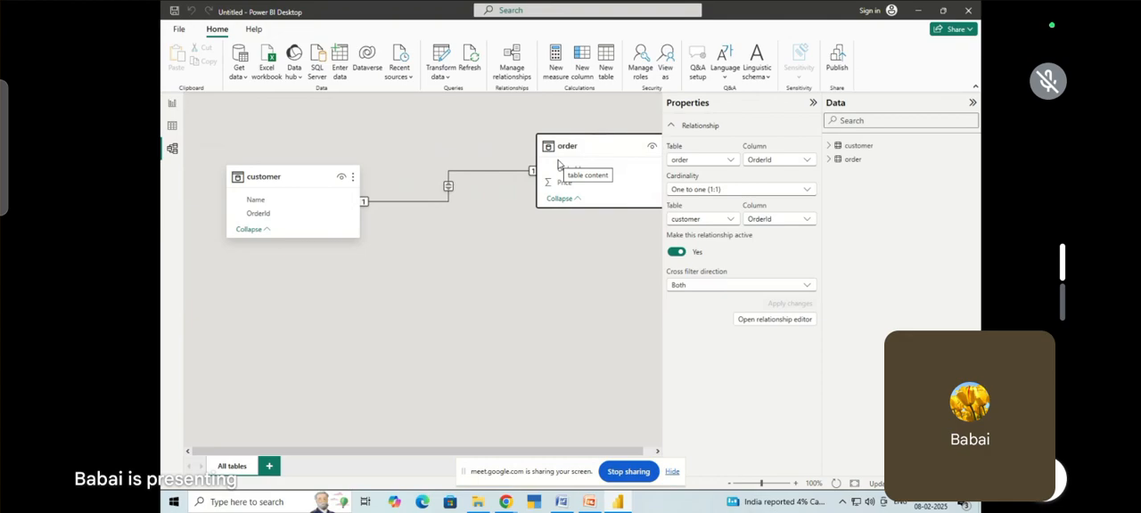
right_click(448, 175)
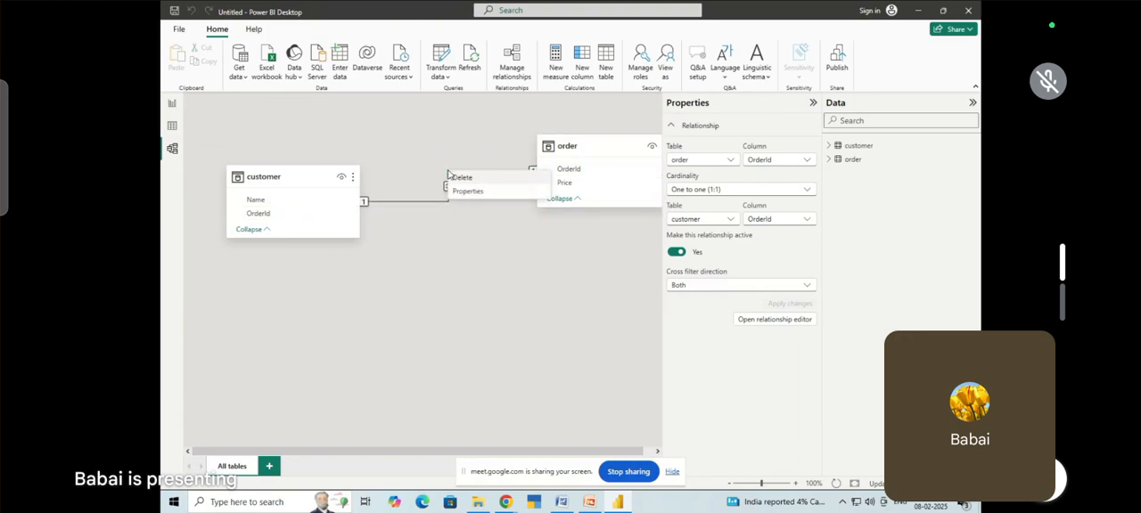
click(465, 184)
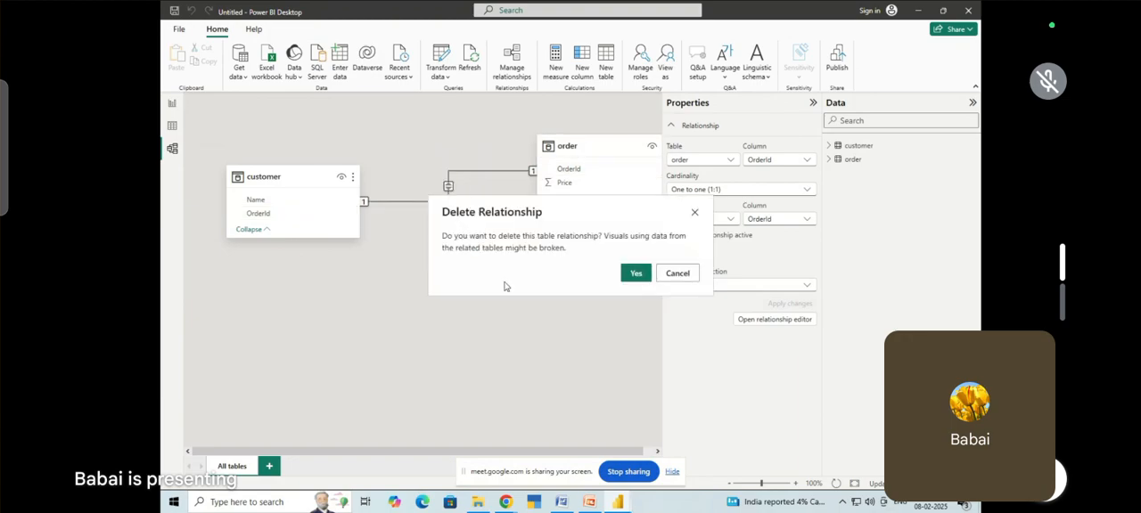
click(636, 272)
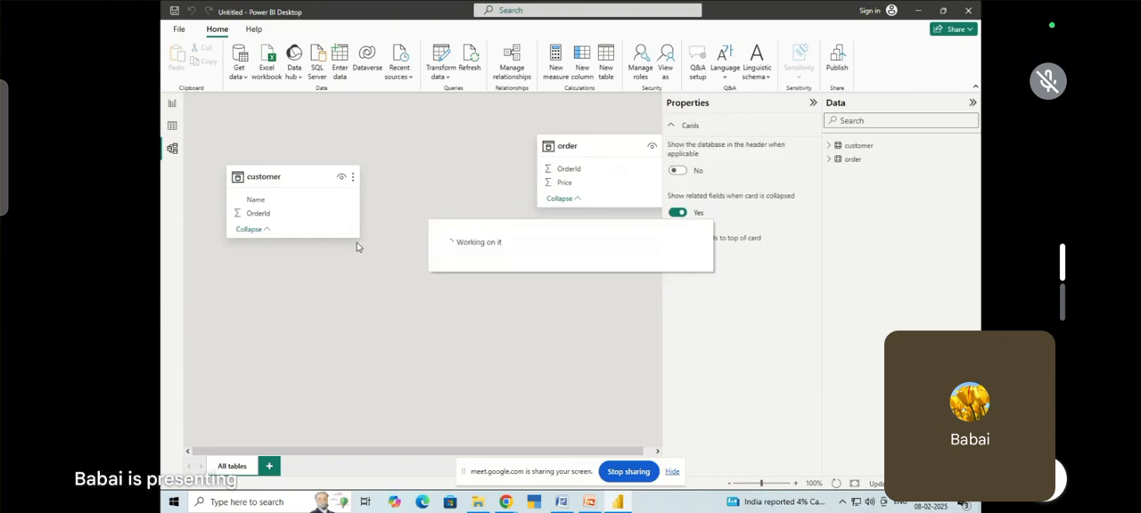
drag(256, 219, 556, 175)
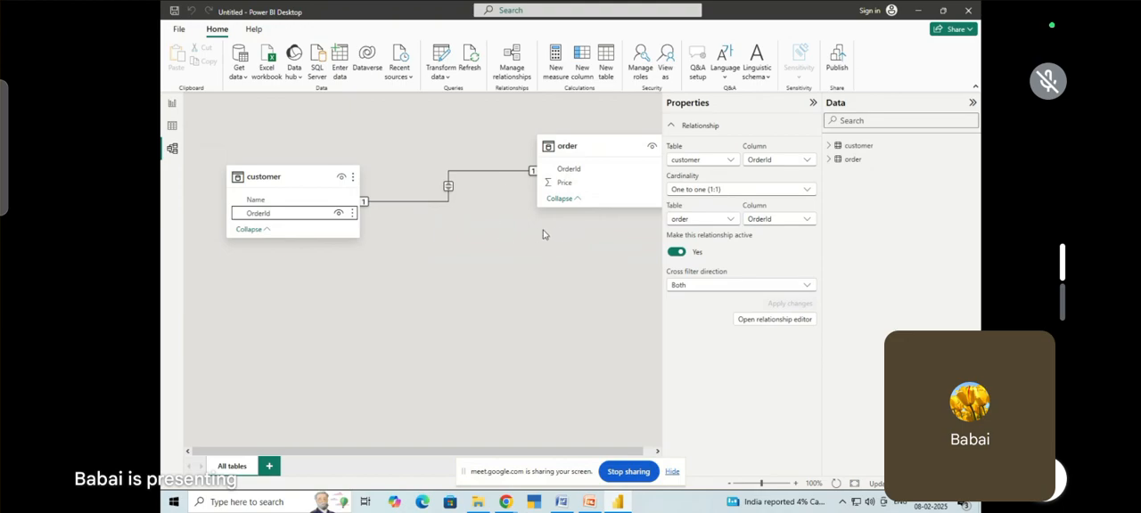
Add a donut chart to the report page and enlarge it to the full page height
click(173, 104)
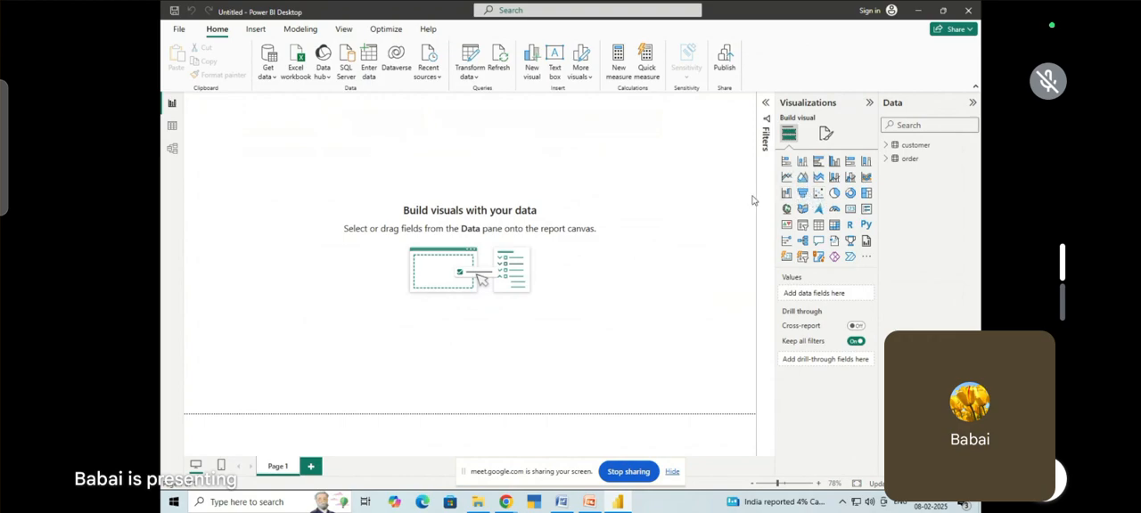
click(850, 194)
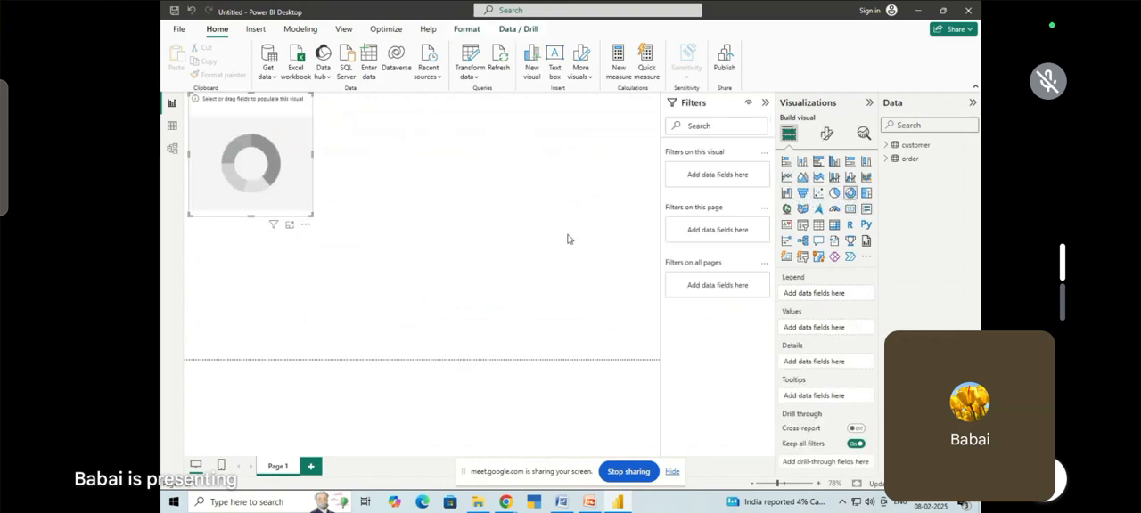
drag(289, 193, 462, 360)
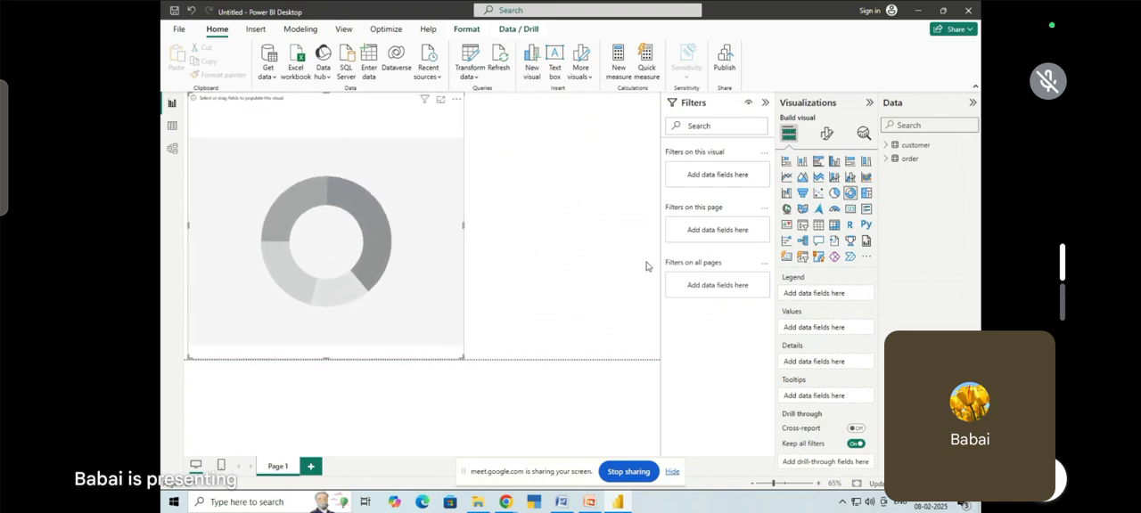
Fill the donut chart with customer Name as legend and order Price as values, and widen the chart
click(886, 145)
click(887, 186)
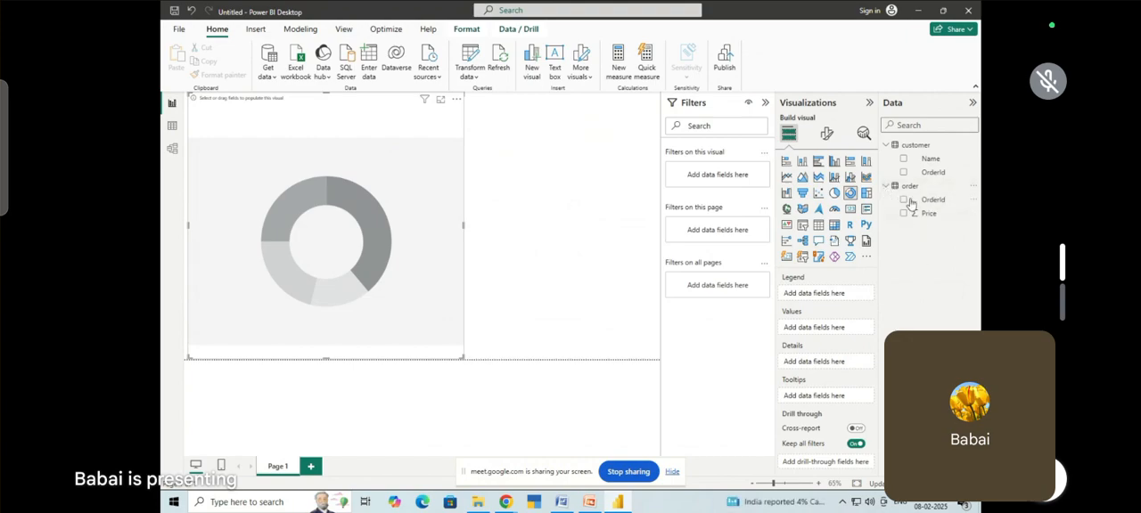
click(902, 158)
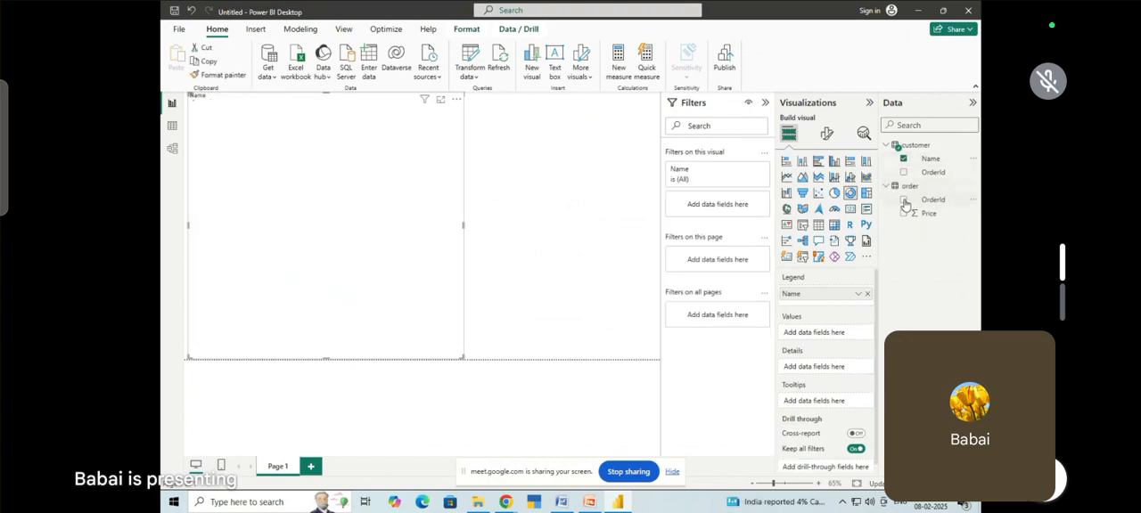
click(904, 214)
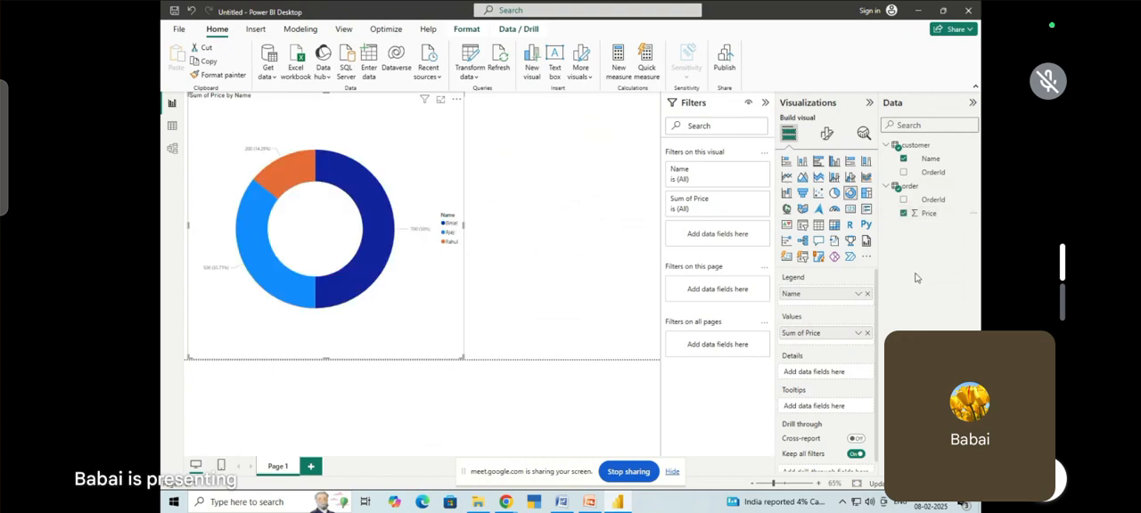
drag(460, 357, 515, 377)
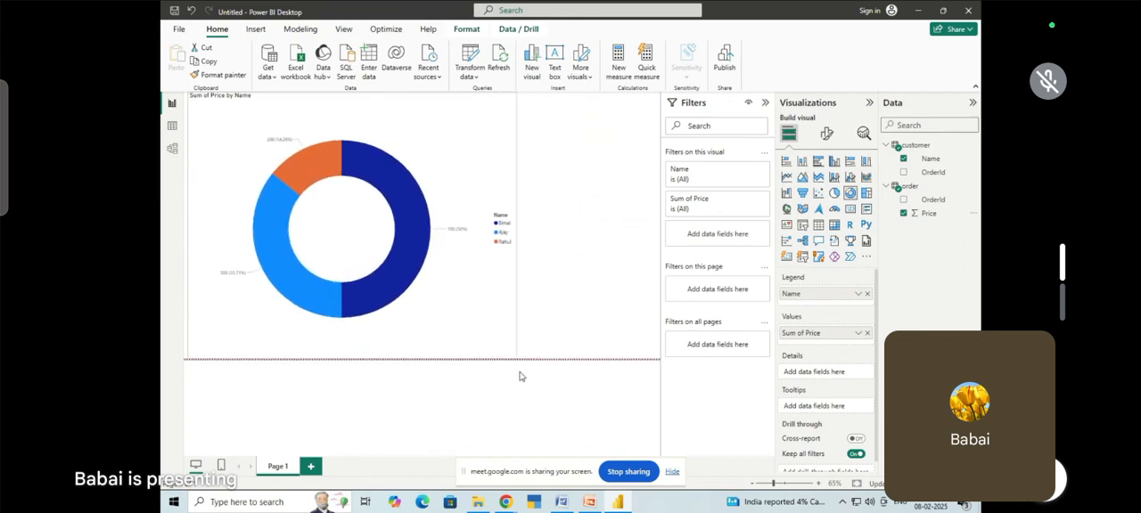
Add a slicer beside the donut chart, using the customer table's Name field
click(566, 182)
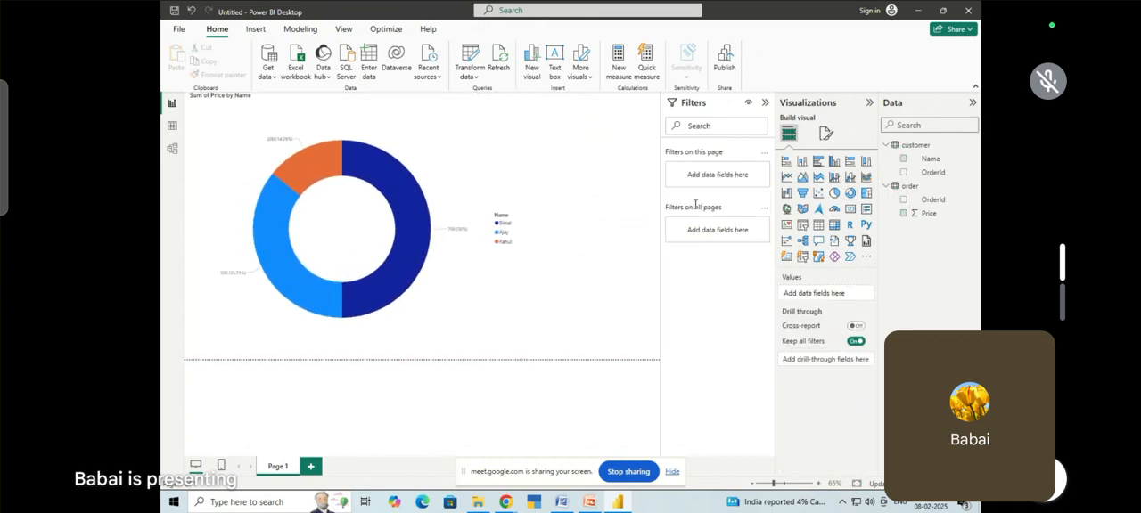
click(803, 226)
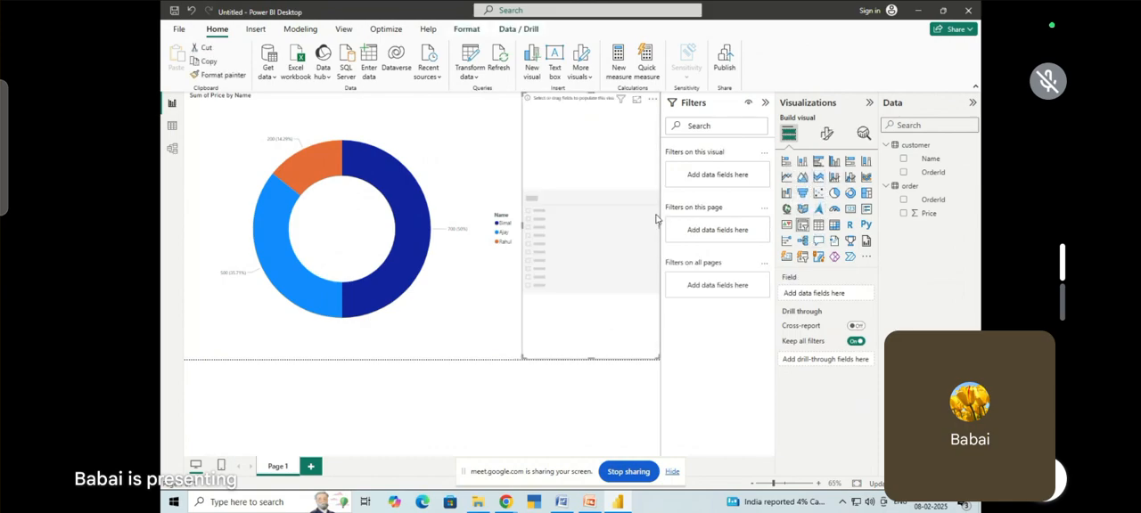
click(903, 160)
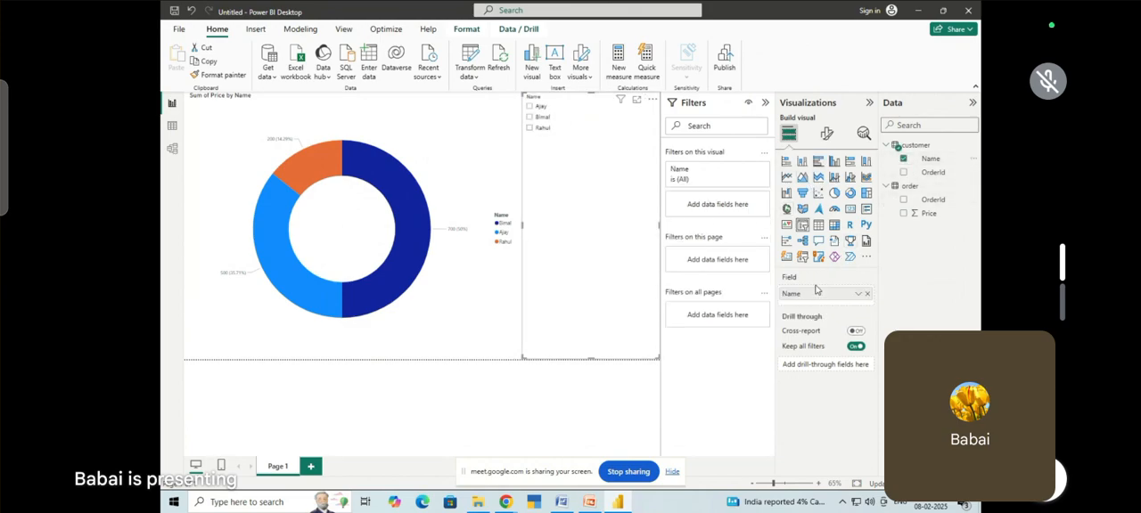
Enable the "Select all" option in the Name slicer's selection settings
click(826, 134)
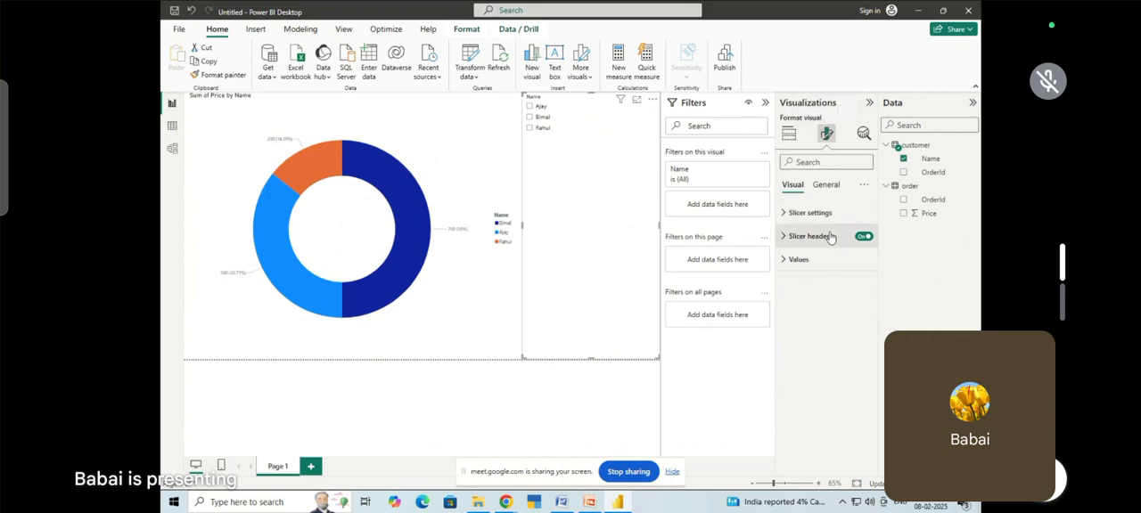
click(820, 213)
click(828, 300)
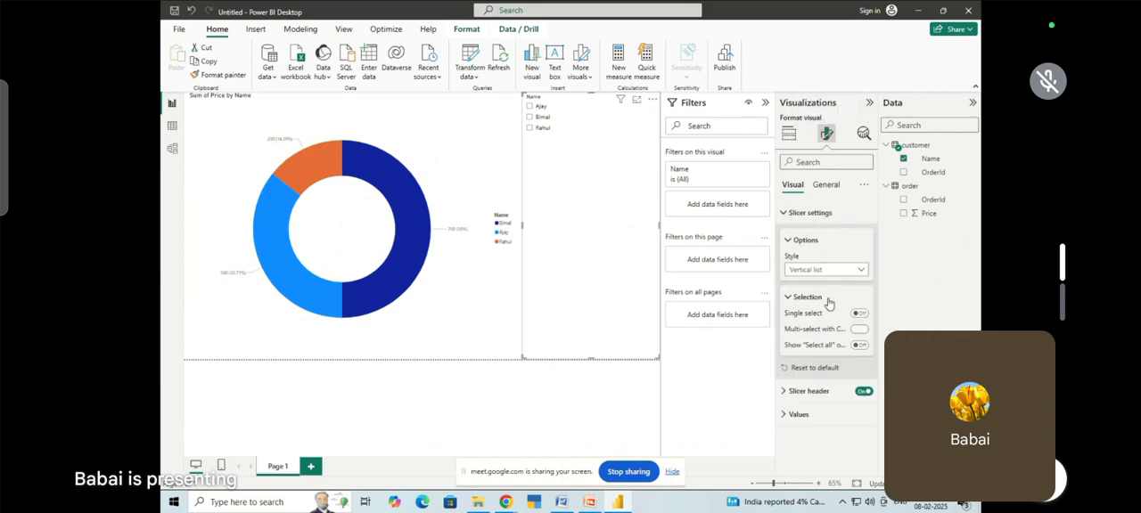
click(857, 346)
Set the slicer header text to font size 21 and make it bold
click(817, 392)
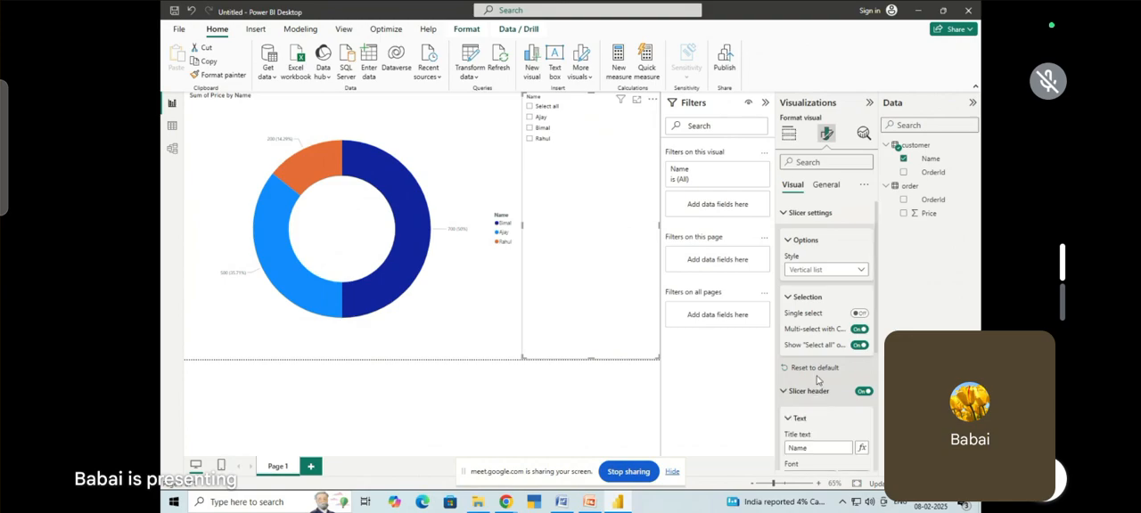
scroll(844, 413, down, 2)
click(863, 363)
click(862, 363)
click(863, 362)
click(864, 363)
click(864, 363)
click(864, 363)
click(865, 363)
click(864, 363)
click(791, 378)
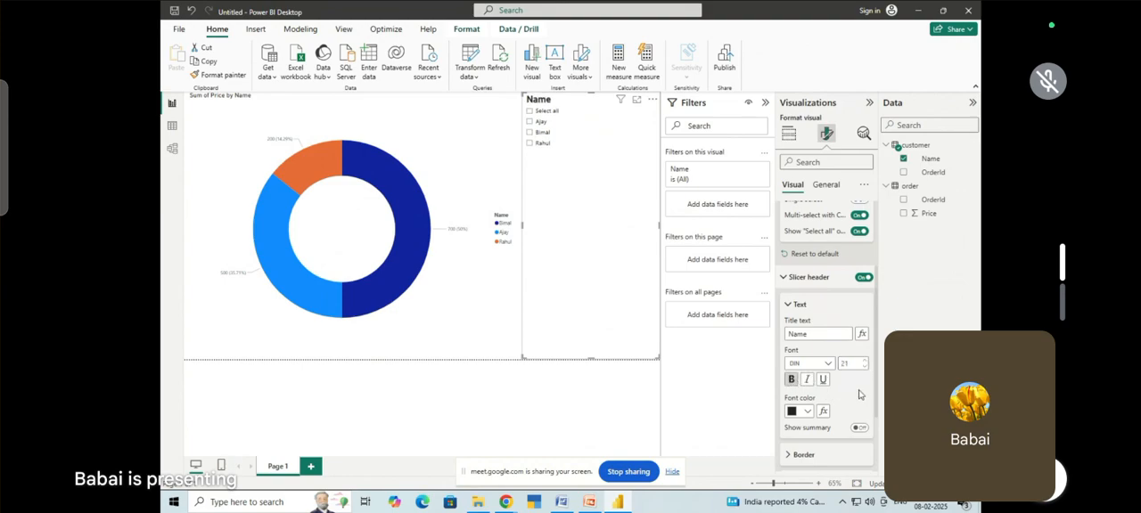
Give the slicer header a light purple background colour
scroll(860, 395, down, 2)
click(805, 359)
scroll(821, 398, down, 2)
click(811, 402)
scroll(820, 397, down, 1)
click(808, 386)
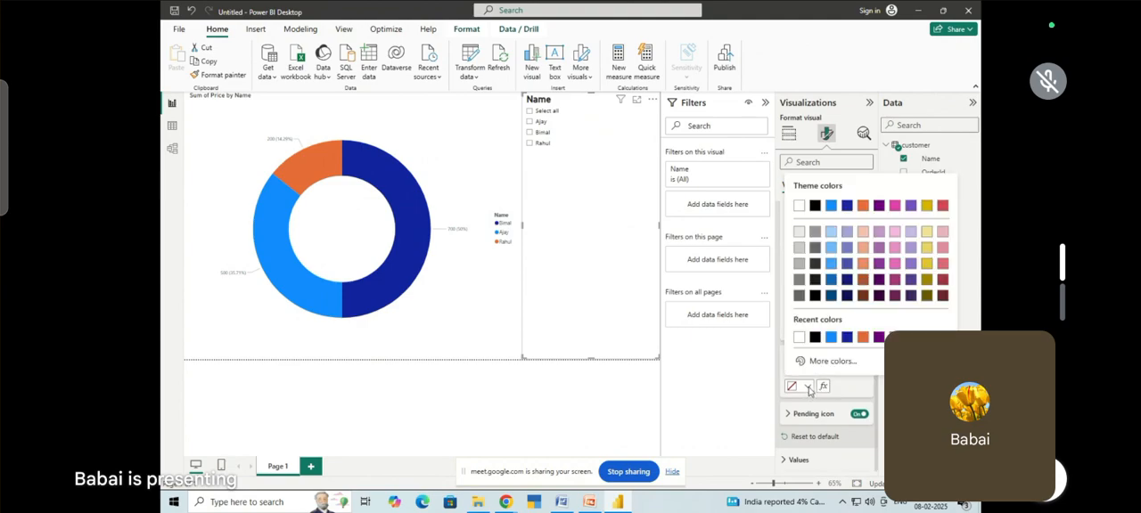
click(878, 231)
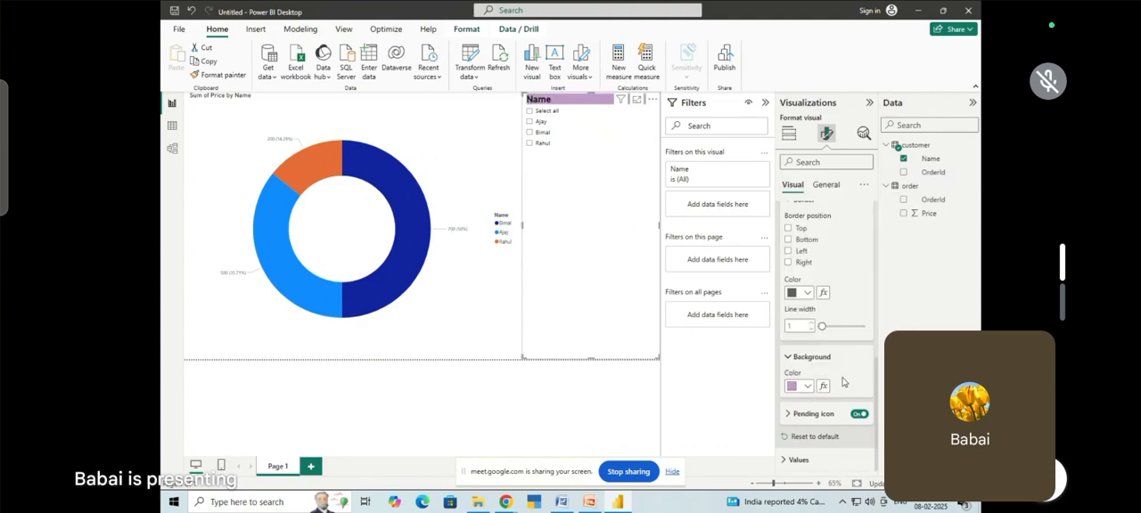
Format the slicer's value text with font size 21, bold and a purple font colour
click(798, 460)
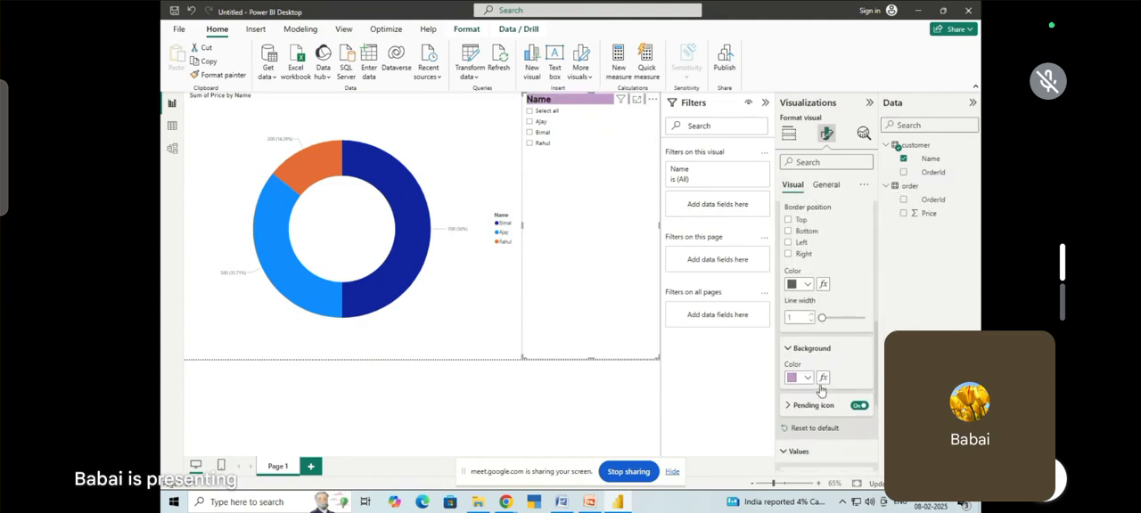
scroll(833, 364, down, 4)
click(863, 304)
click(863, 304)
click(862, 304)
click(863, 304)
click(863, 304)
click(863, 304)
click(862, 304)
click(863, 304)
click(863, 303)
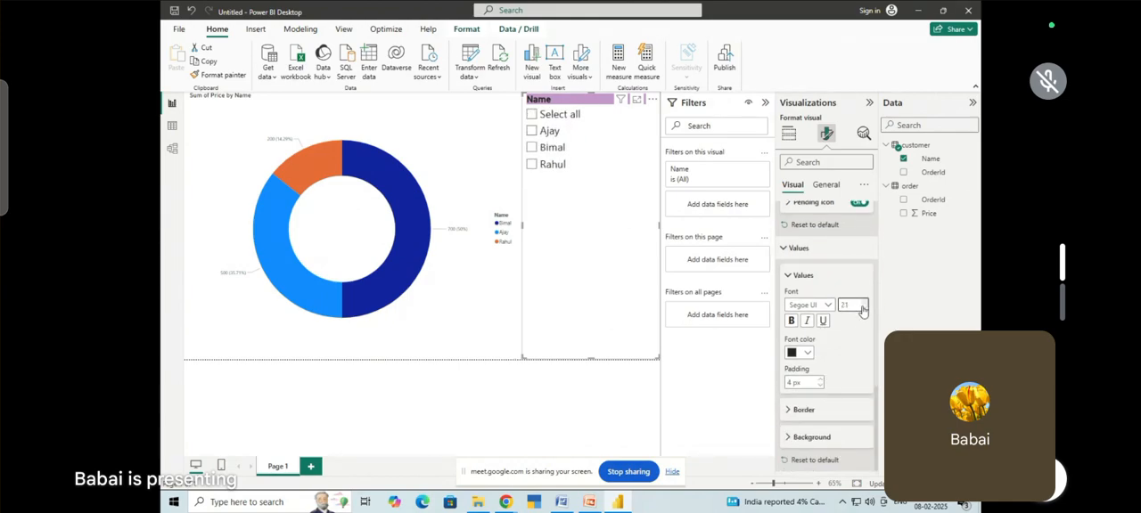
click(790, 320)
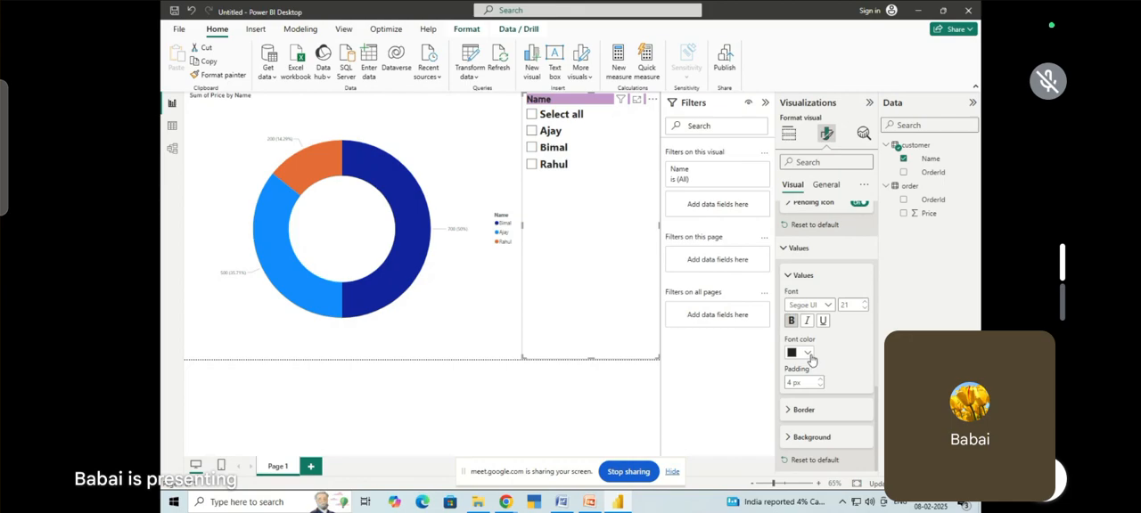
click(808, 354)
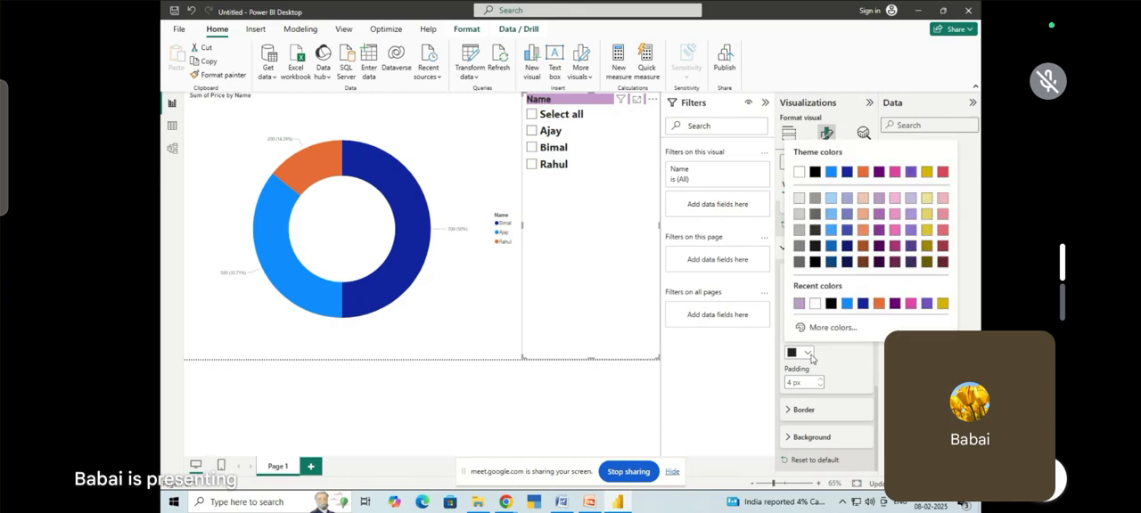
click(912, 174)
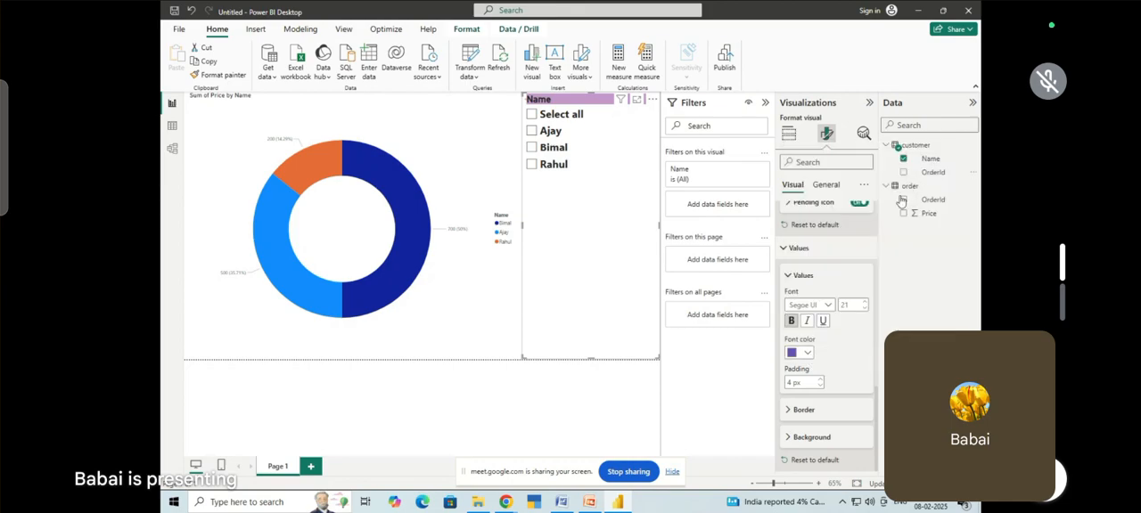
Give the slicer's values a light grey background colour
click(811, 410)
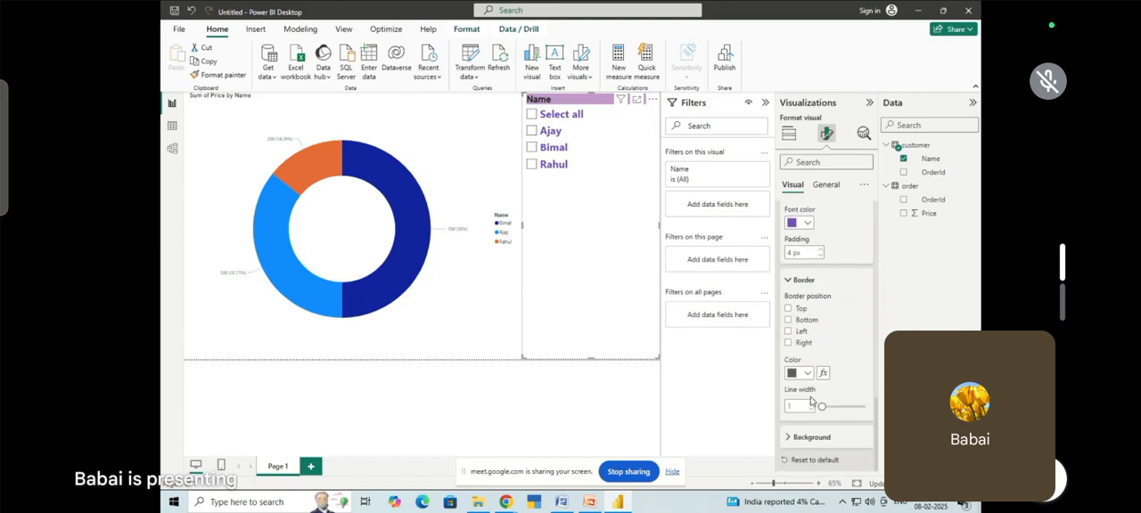
click(811, 436)
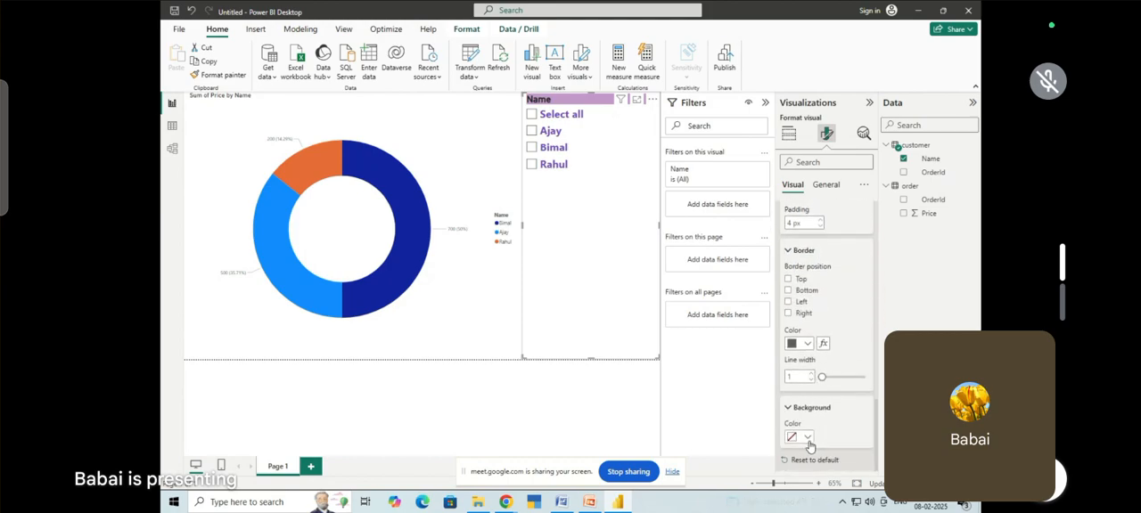
click(806, 436)
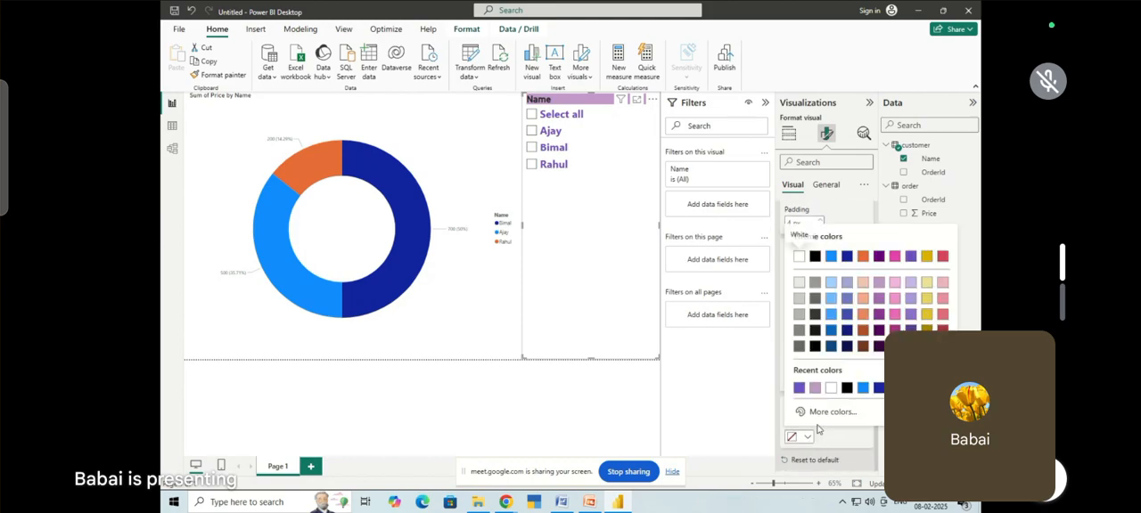
click(799, 282)
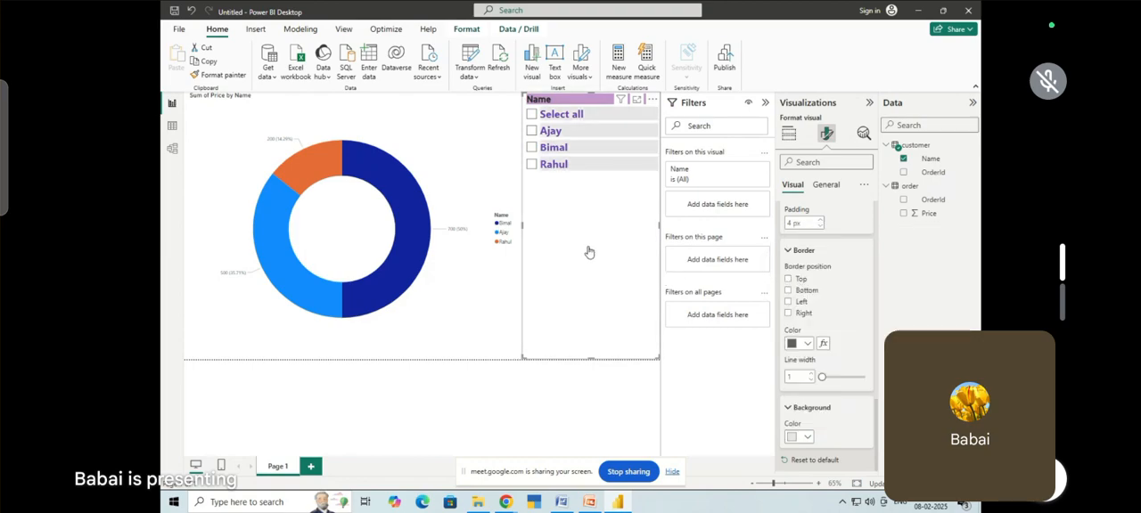
Test the Name slicer with all names and with the first and third names, and check the relationship between the customer and order tables
click(532, 115)
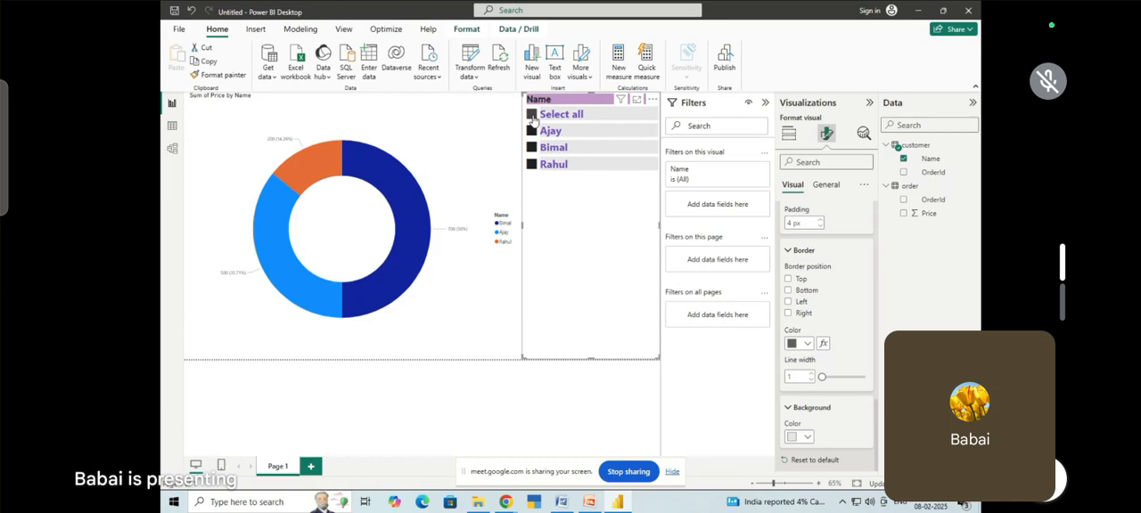
click(532, 115)
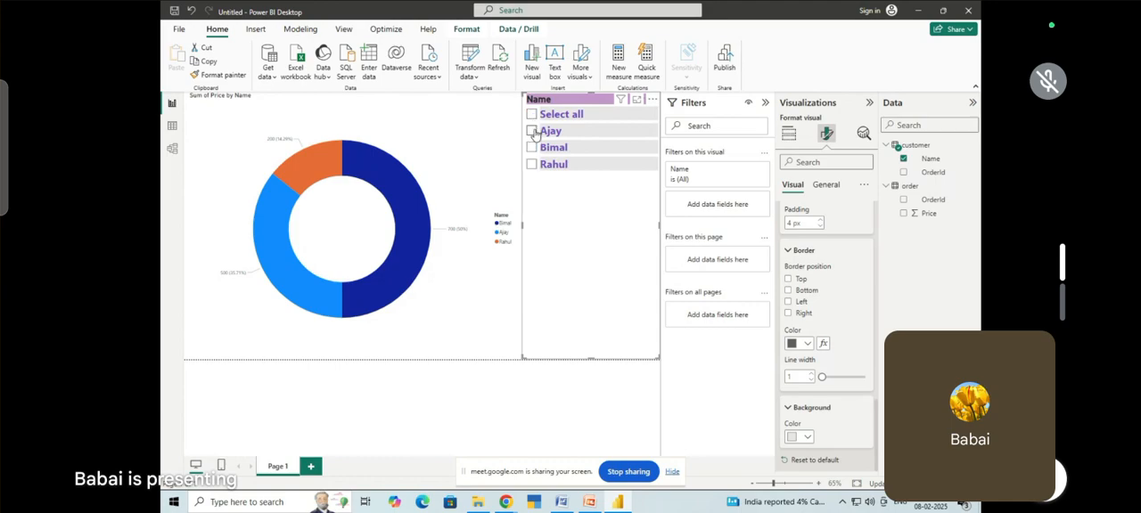
click(532, 131)
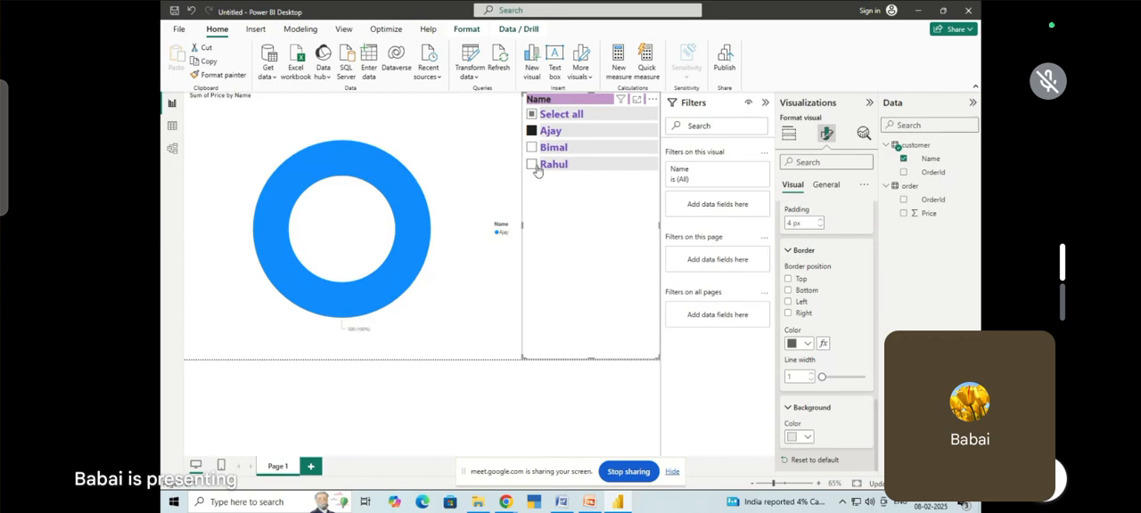
click(532, 164)
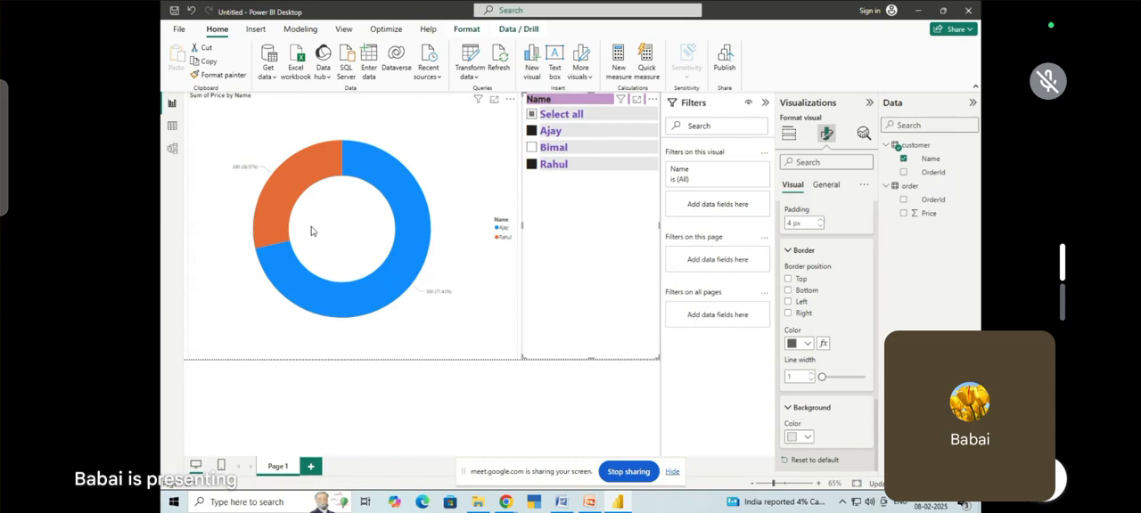
click(176, 155)
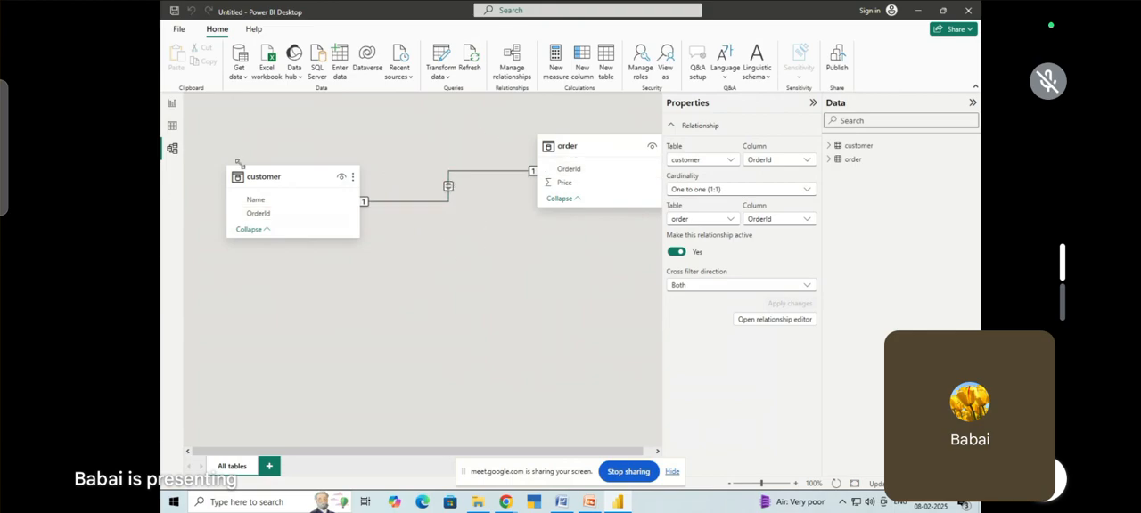
click(172, 103)
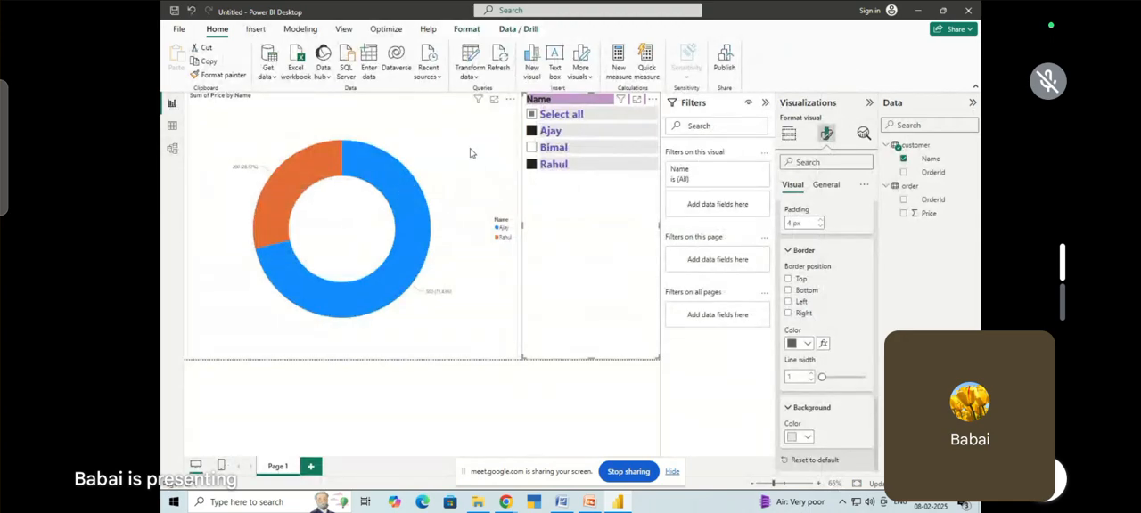
Filter the donut chart by each name individually with the Name slicer, from the last to the first, and select all names
click(531, 115)
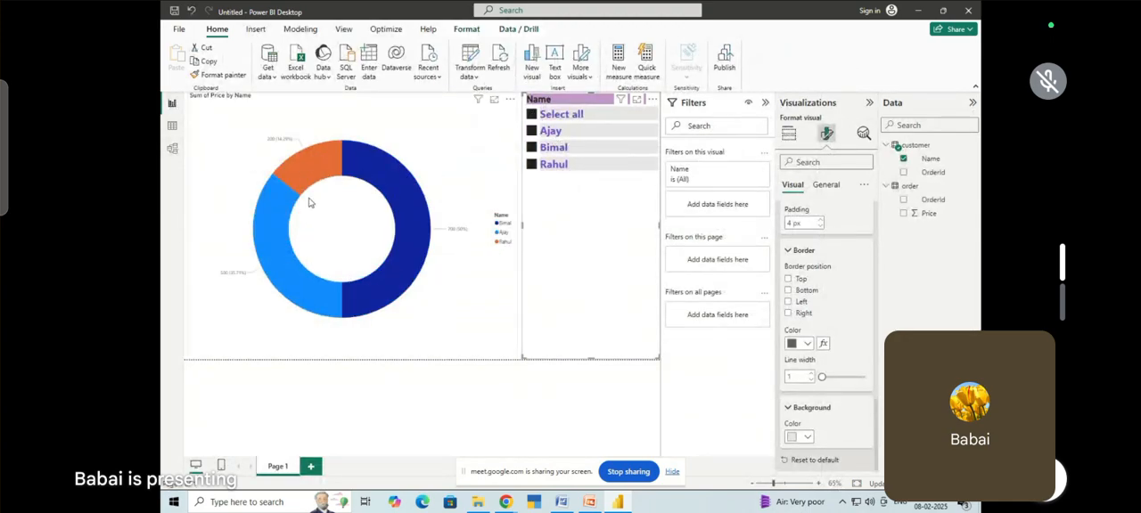
click(531, 114)
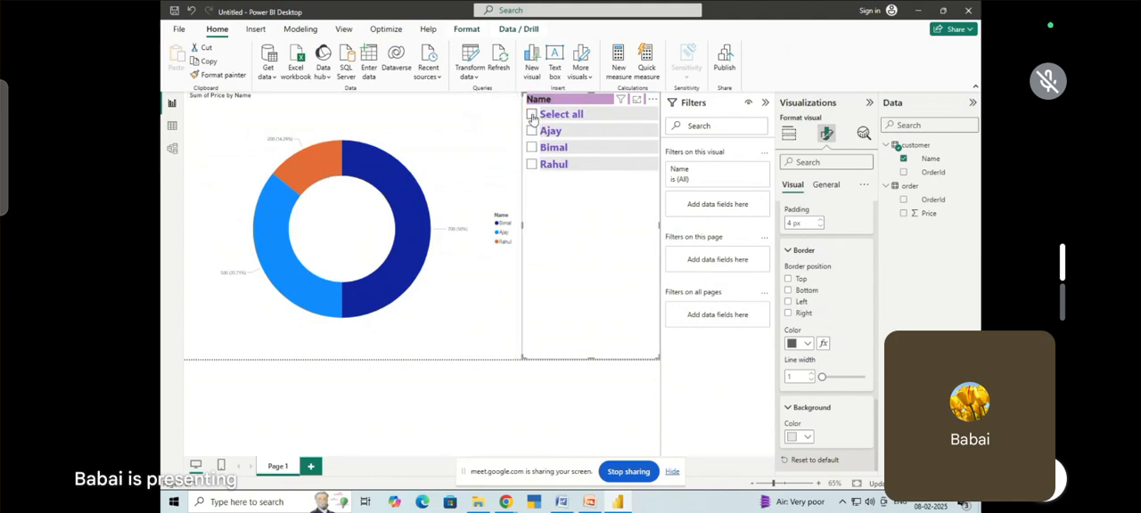
click(532, 164)
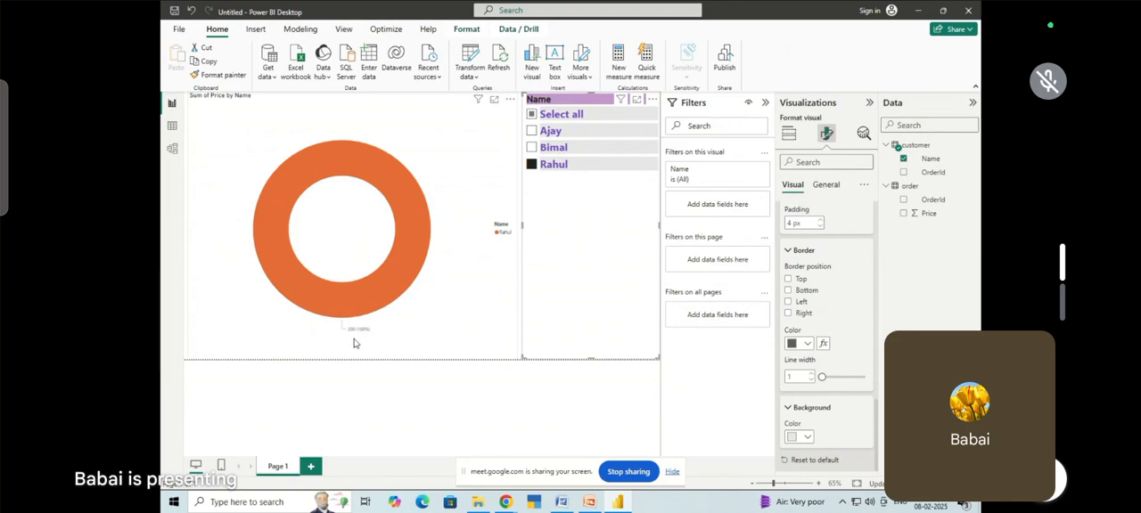
click(532, 148)
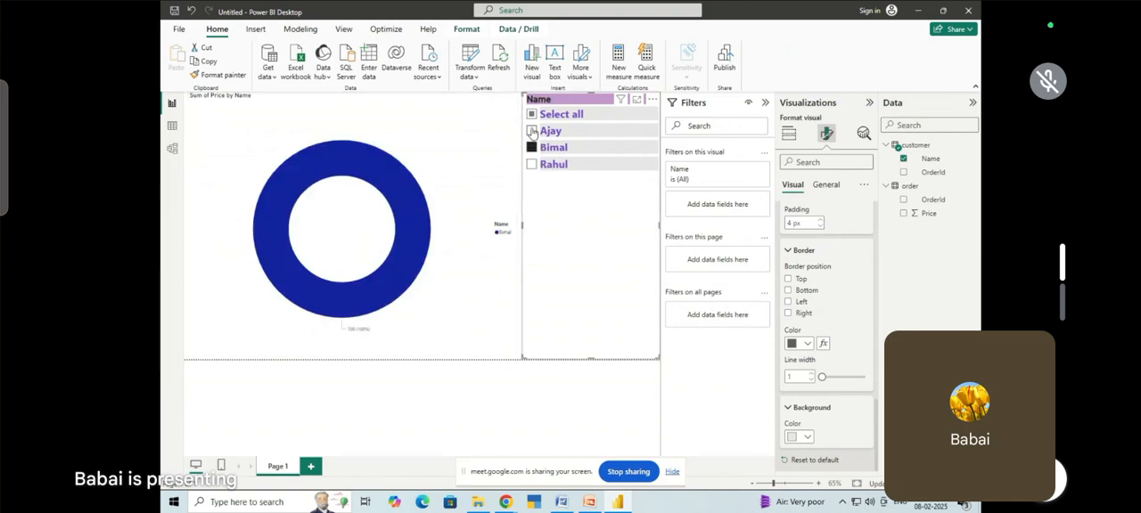
click(532, 131)
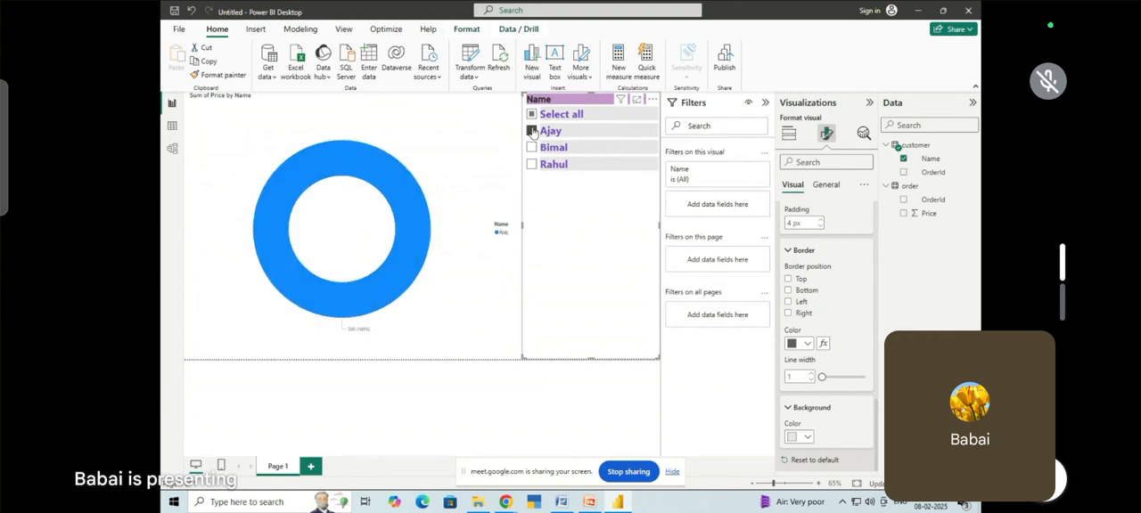
click(531, 114)
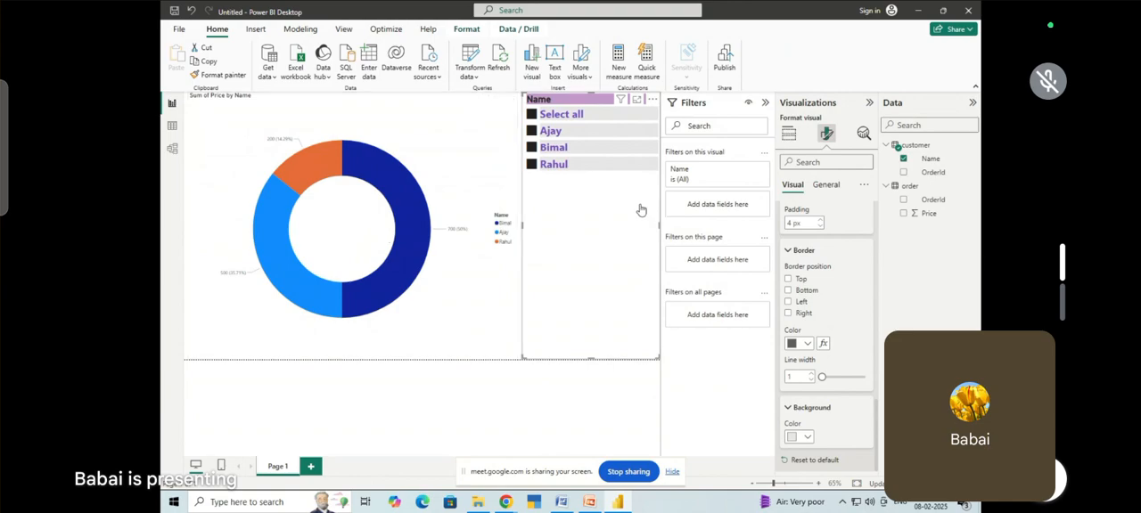
Examine the rows of the customer and order tables and their OrderId relationship, and return to the report page
click(173, 127)
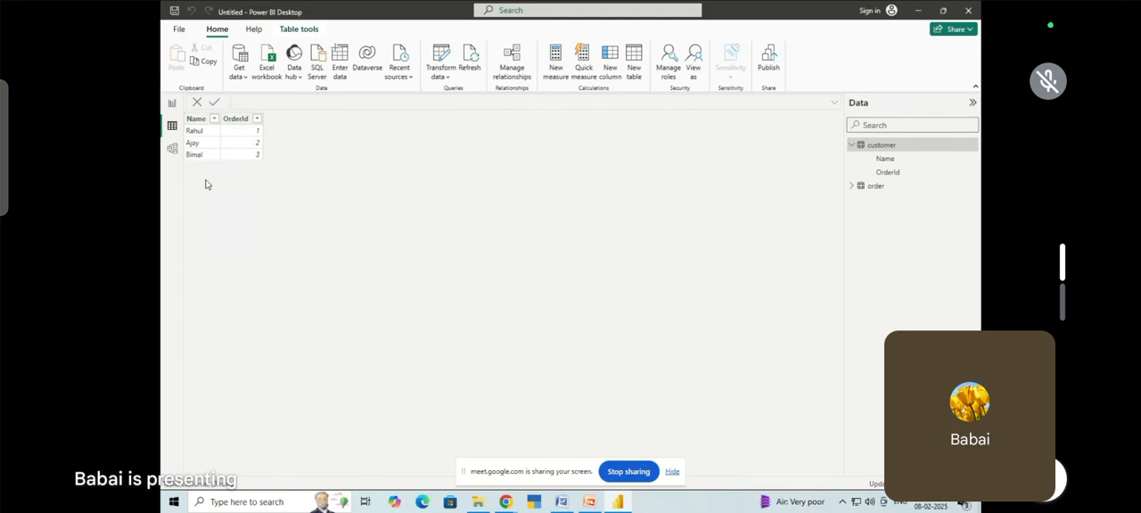
click(172, 104)
click(172, 125)
click(852, 186)
click(862, 187)
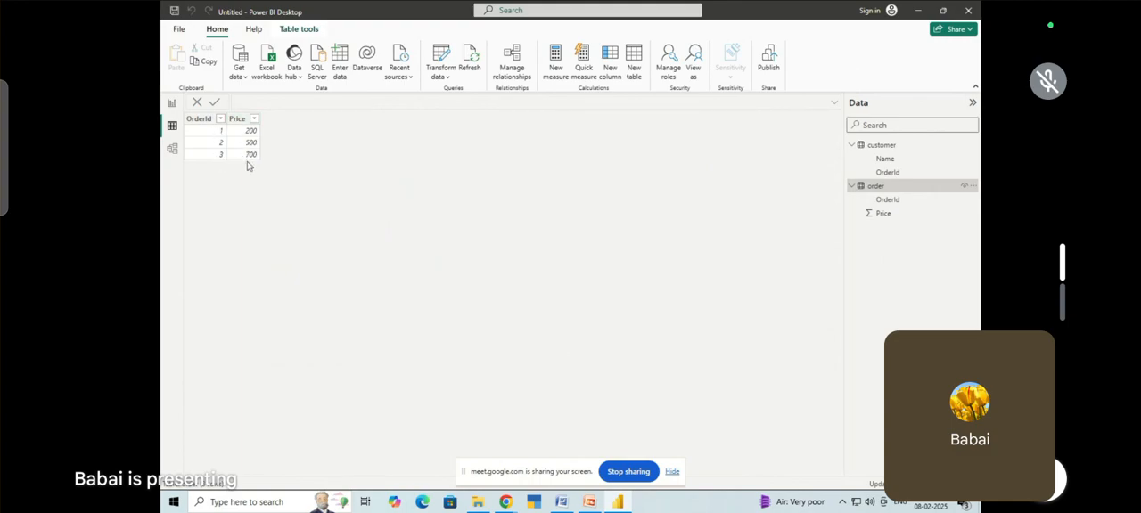
click(172, 148)
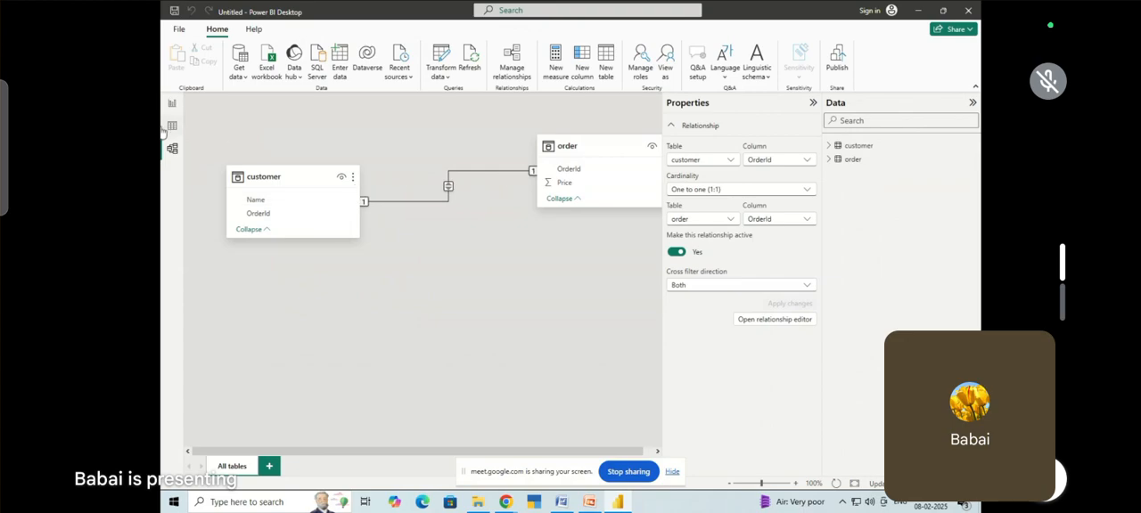
click(172, 105)
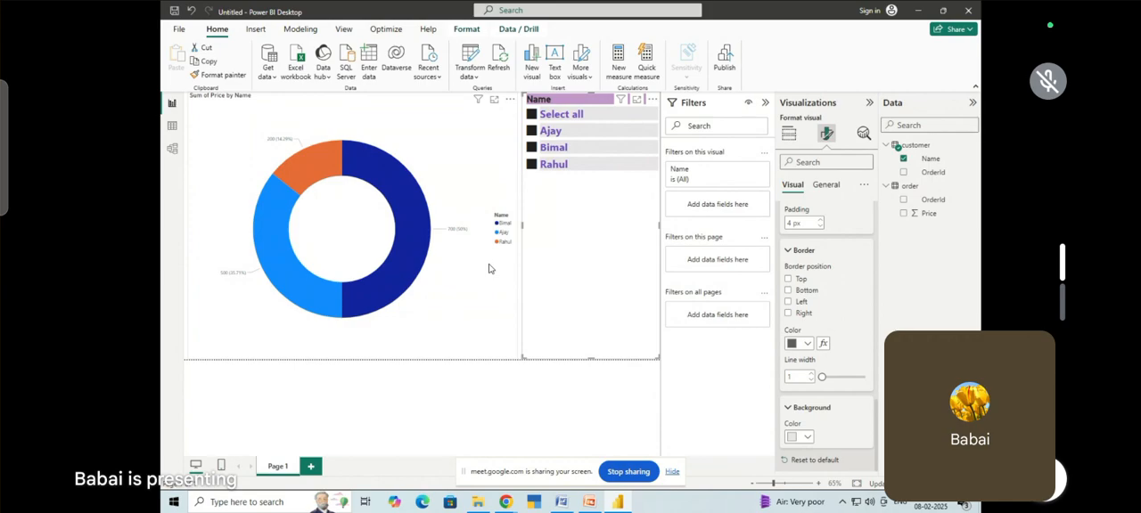
Save the report in the Desktop folder as datamodelling.pbix
click(179, 28)
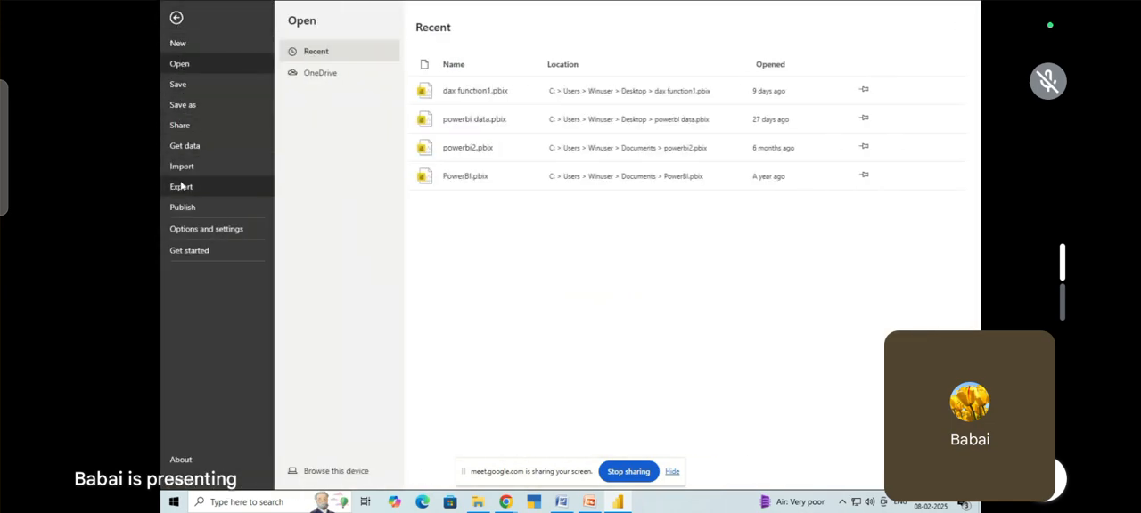
click(189, 106)
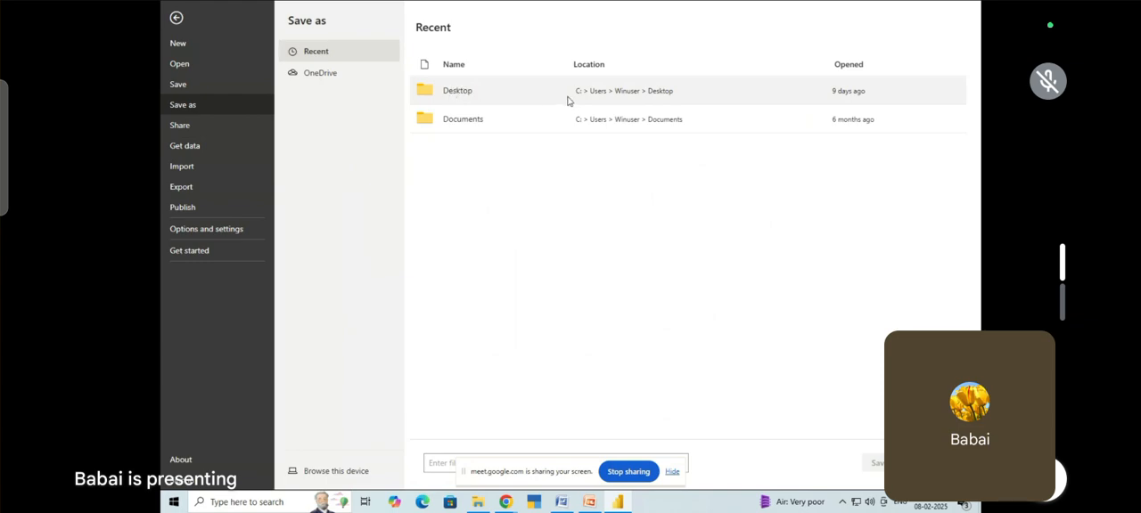
click(672, 473)
click(549, 465)
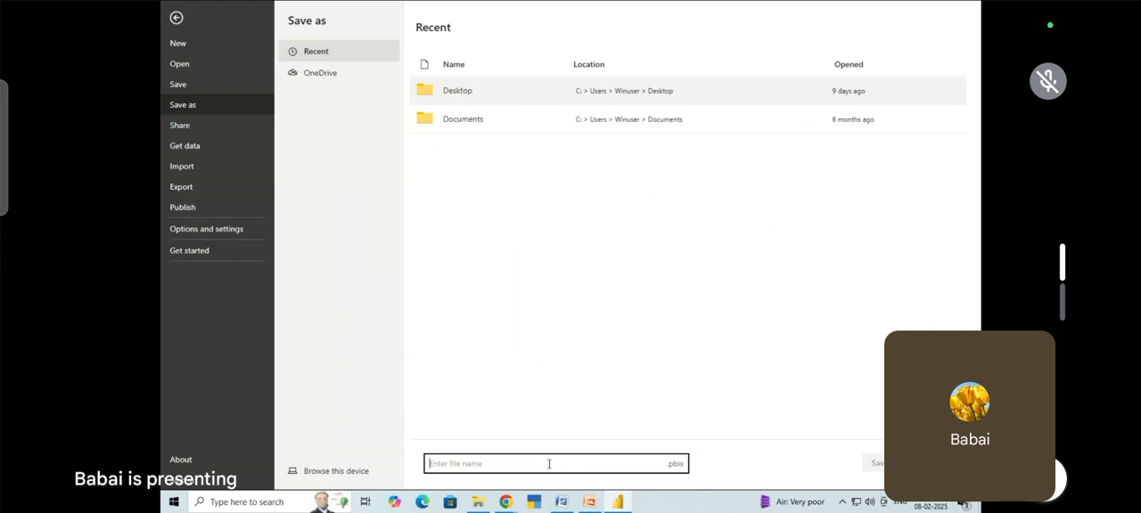
text(datamodelling)
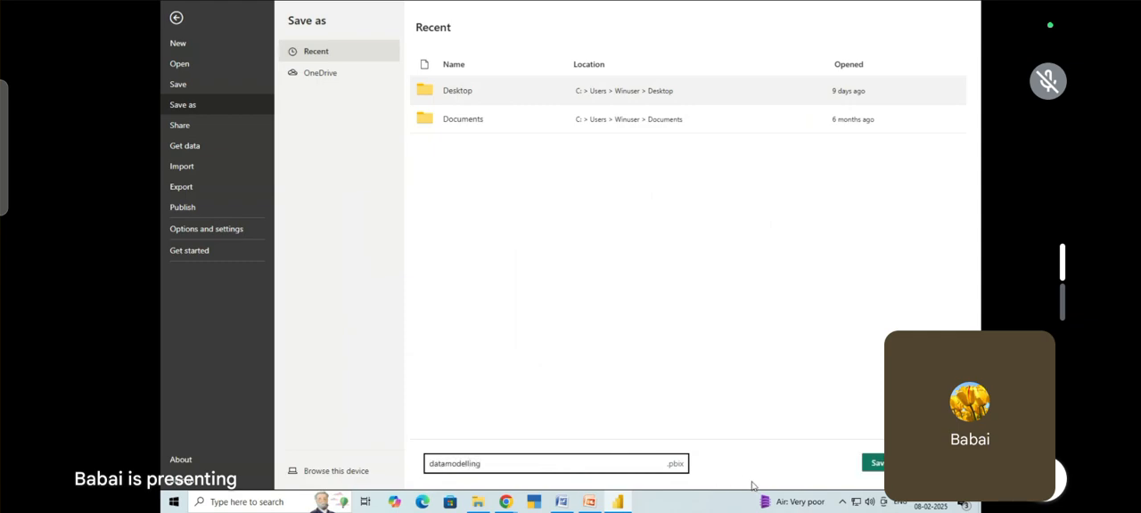
click(876, 465)
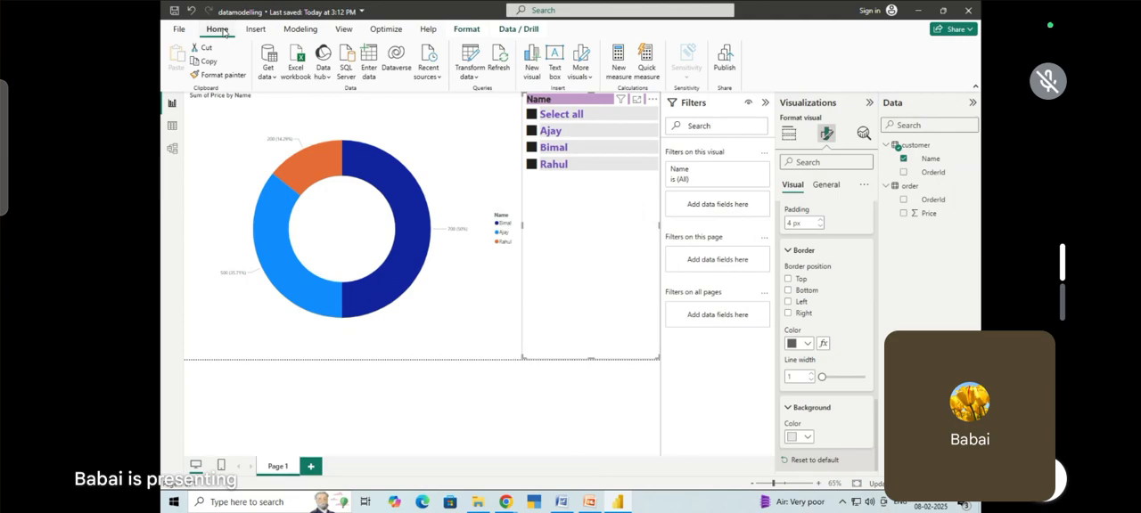
Export the saved report to PDF
click(175, 30)
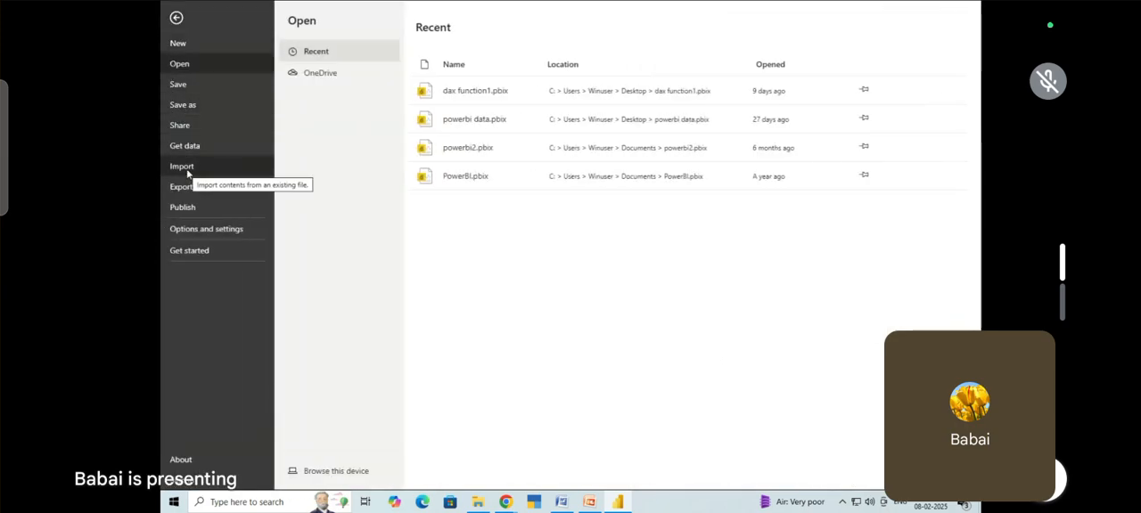
click(187, 188)
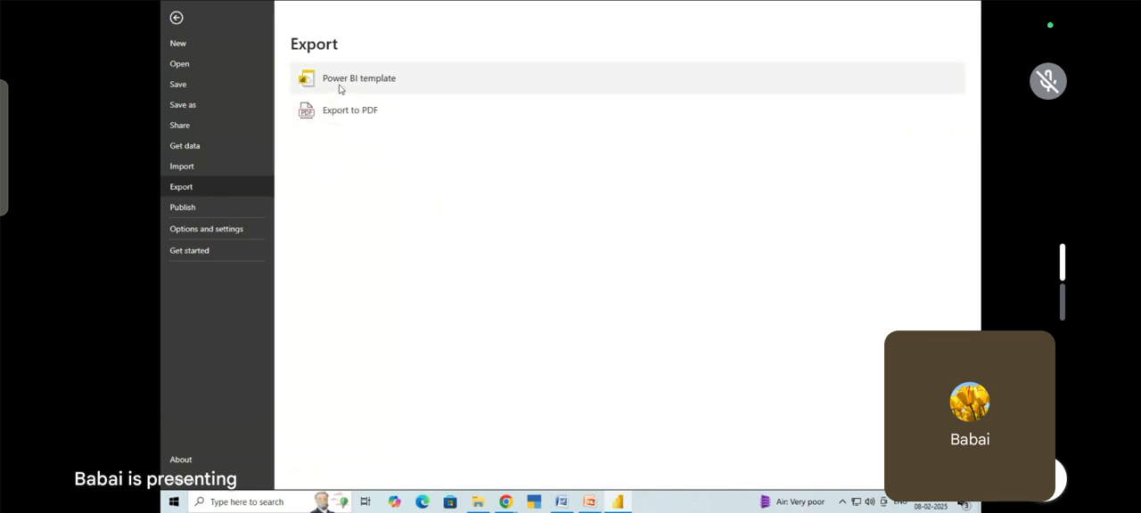
click(344, 120)
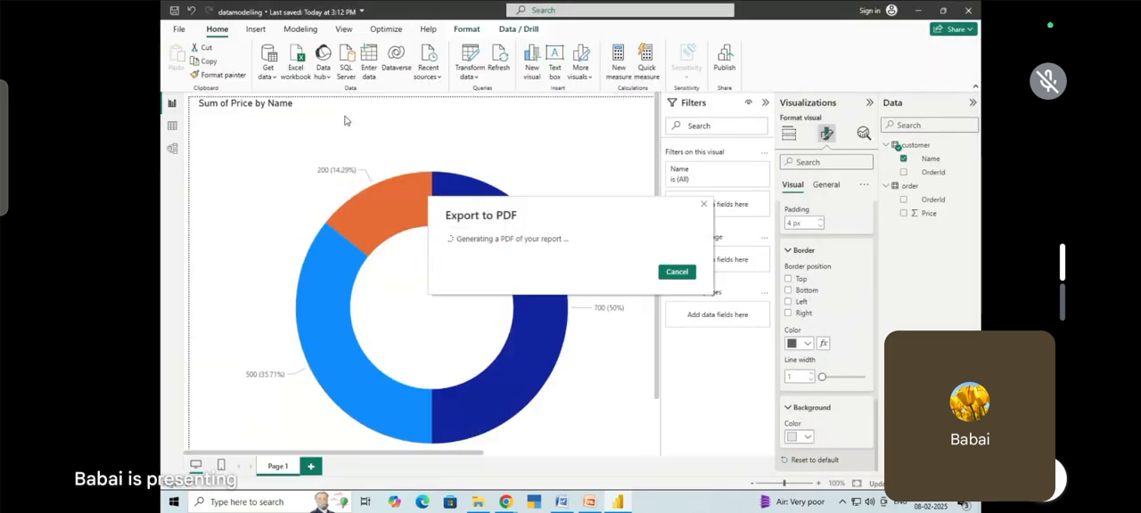